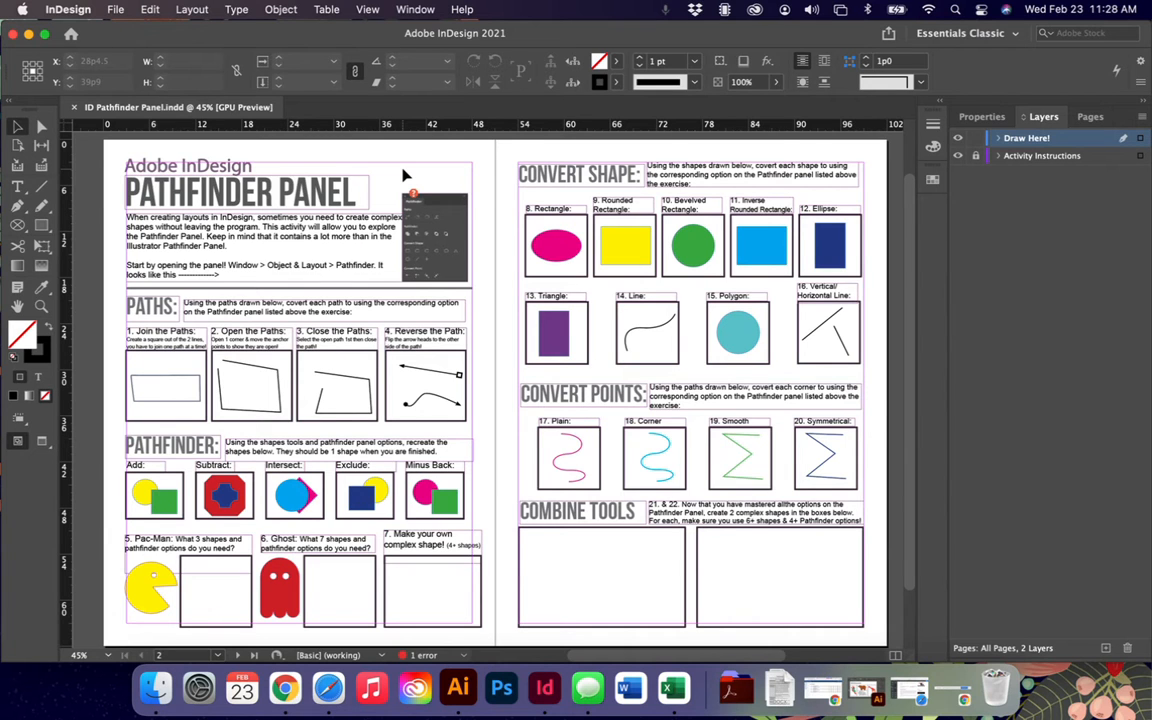
- Show the Pathfinder panel and place it over its picture beside the introductory text
{"action": "key", "text": "super+equal"}
{"action": "key", "text": "super+equal"}
{"action": "scroll", "coordinate": [403, 175], "scroll_direction": "up", "scroll_amount": 5}
{"action": "scroll", "coordinate": [403, 175], "scroll_direction": "left", "scroll_amount": 5}
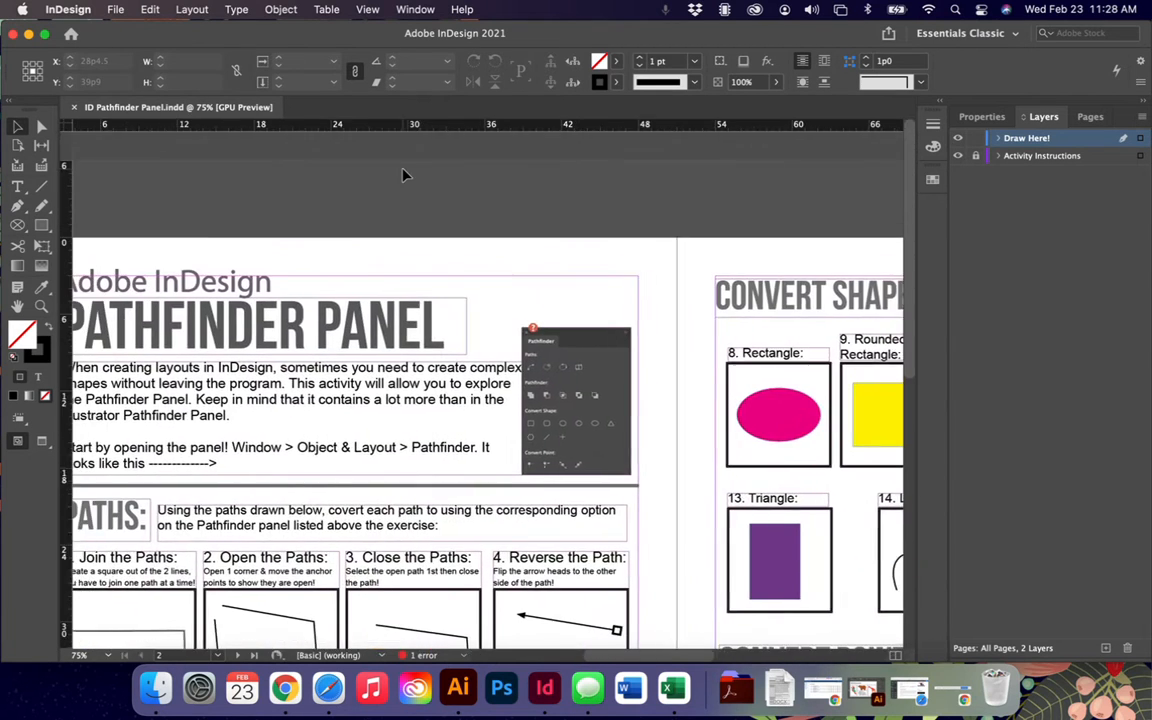
{"action": "scroll", "coordinate": [403, 175], "scroll_direction": "down", "scroll_amount": 2}
{"action": "scroll", "coordinate": [403, 175], "scroll_direction": "left", "scroll_amount": 1}
{"action": "scroll", "coordinate": [403, 175], "scroll_direction": "up", "scroll_amount": 1}
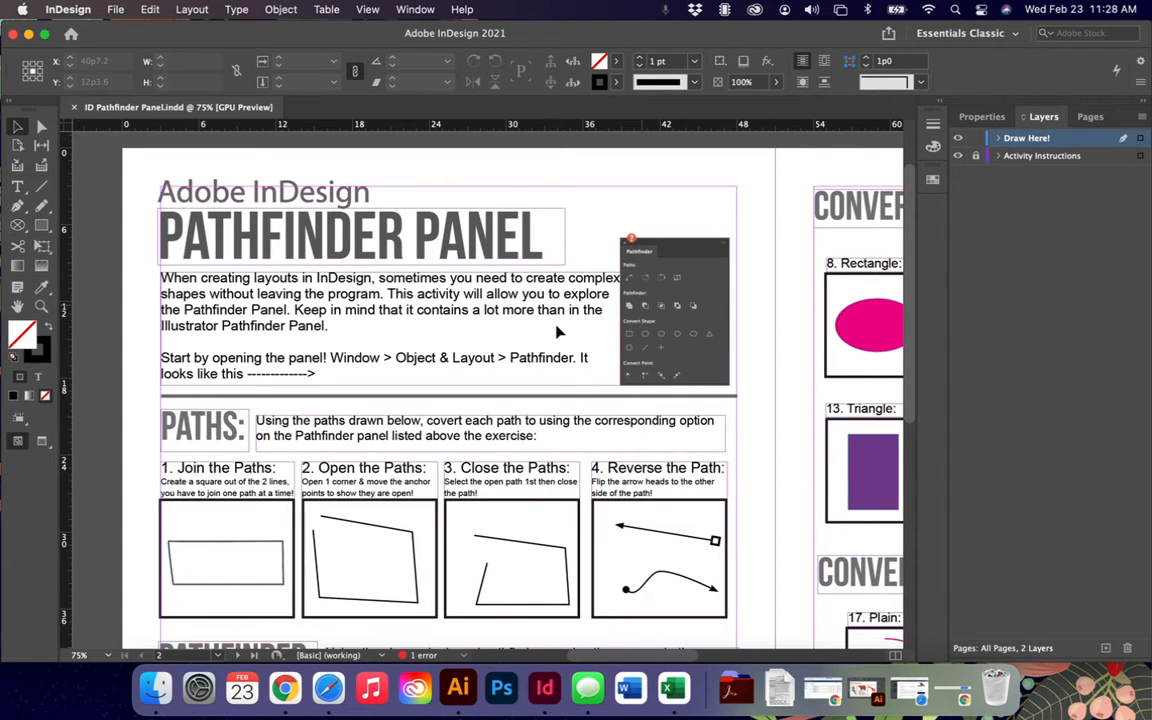
{"action": "left_click", "coordinate": [416, 10]}
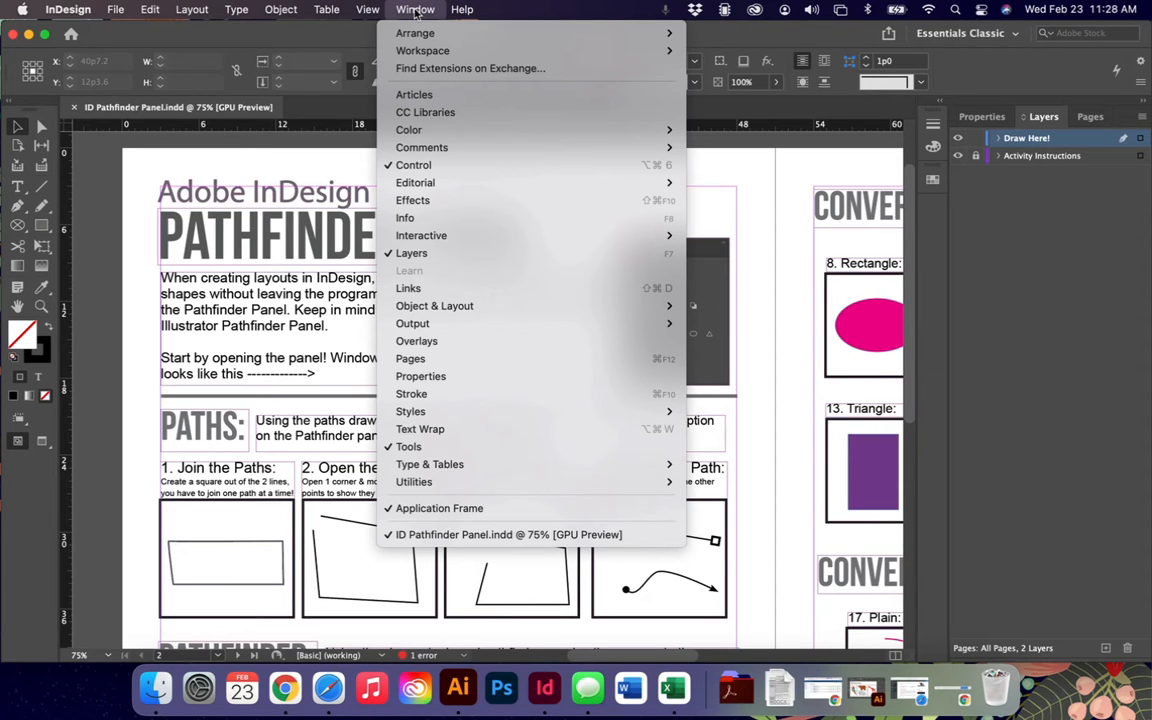
{"action": "mouse_move", "coordinate": [479, 318]}
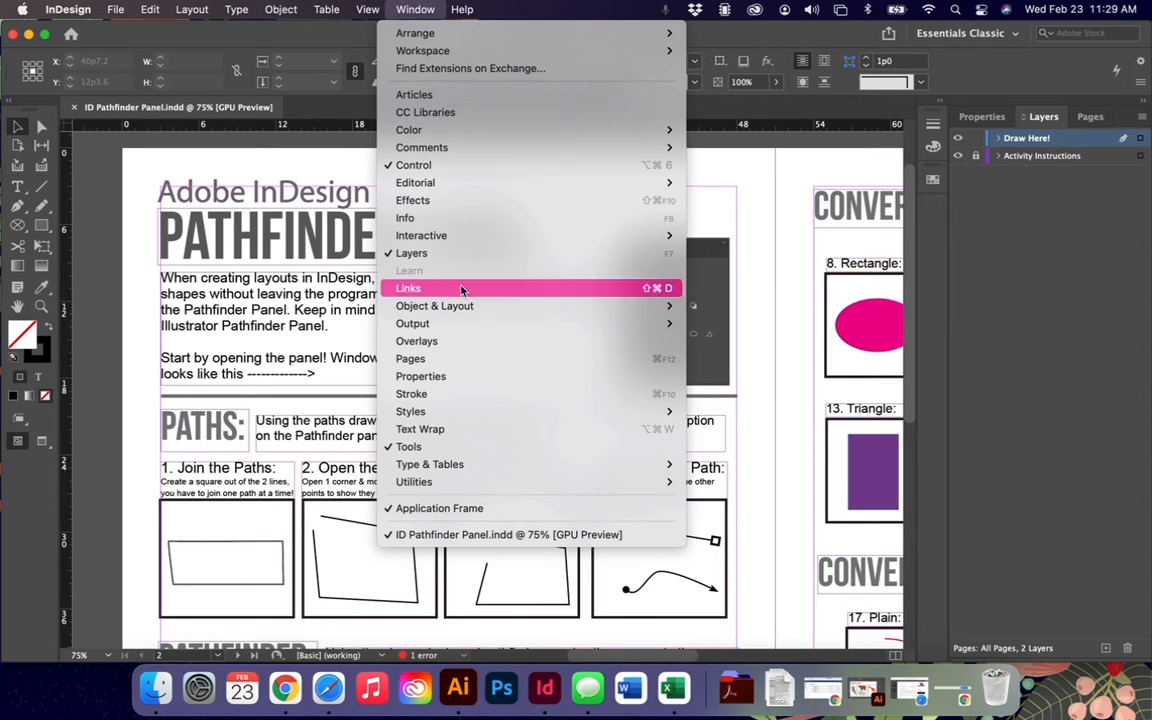
{"action": "mouse_move", "coordinate": [452, 182]}
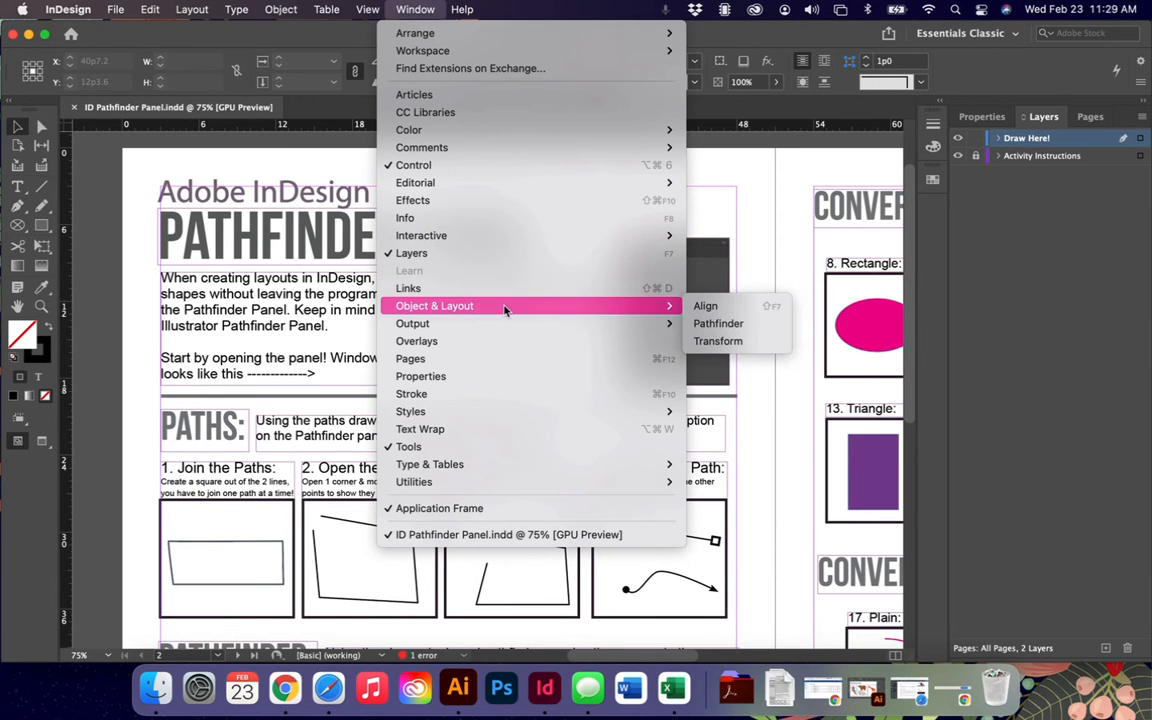
{"action": "left_click", "coordinate": [720, 323]}
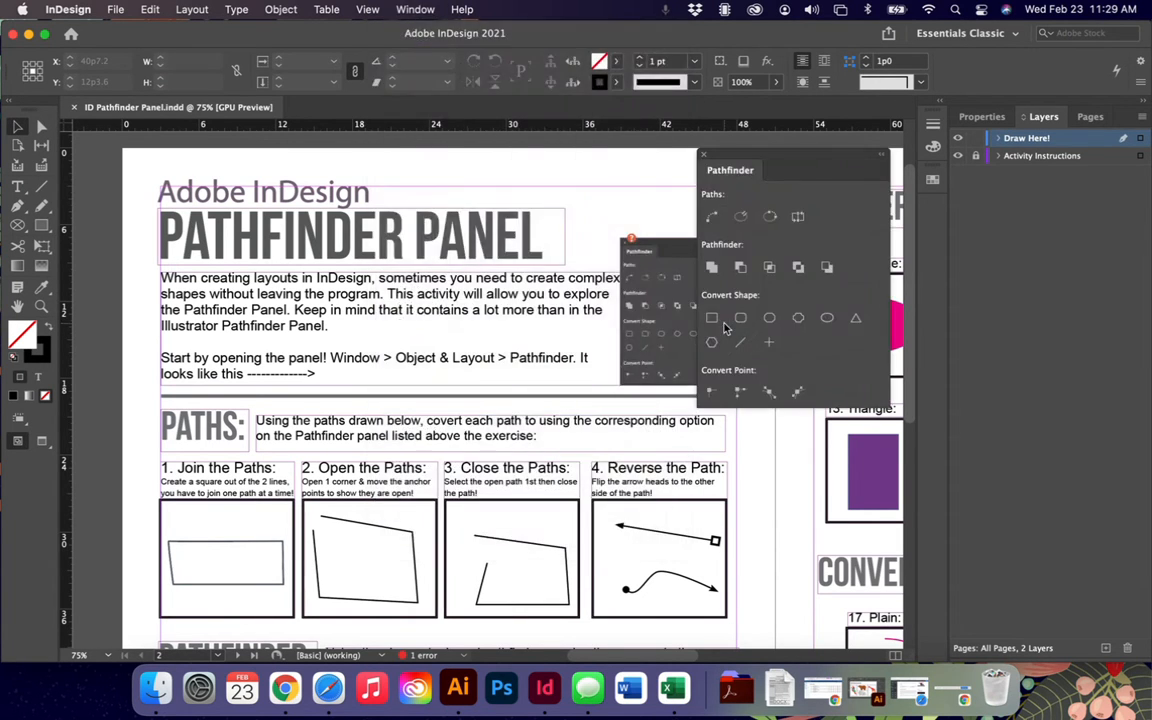
{"action": "left_click_drag", "start_coordinate": [728, 156], "coordinate": [596, 196]}
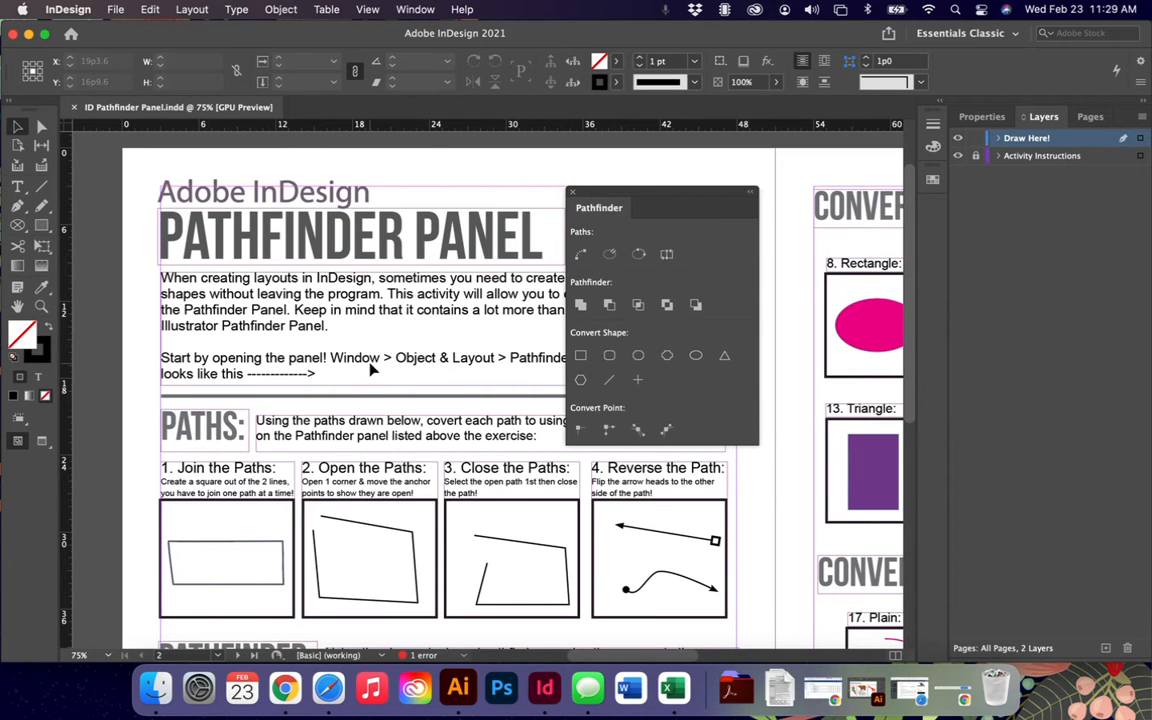
- Undo the last edit and delete the existing four-sided path in the Join the Paths box
{"action": "key", "text": "super+0"}
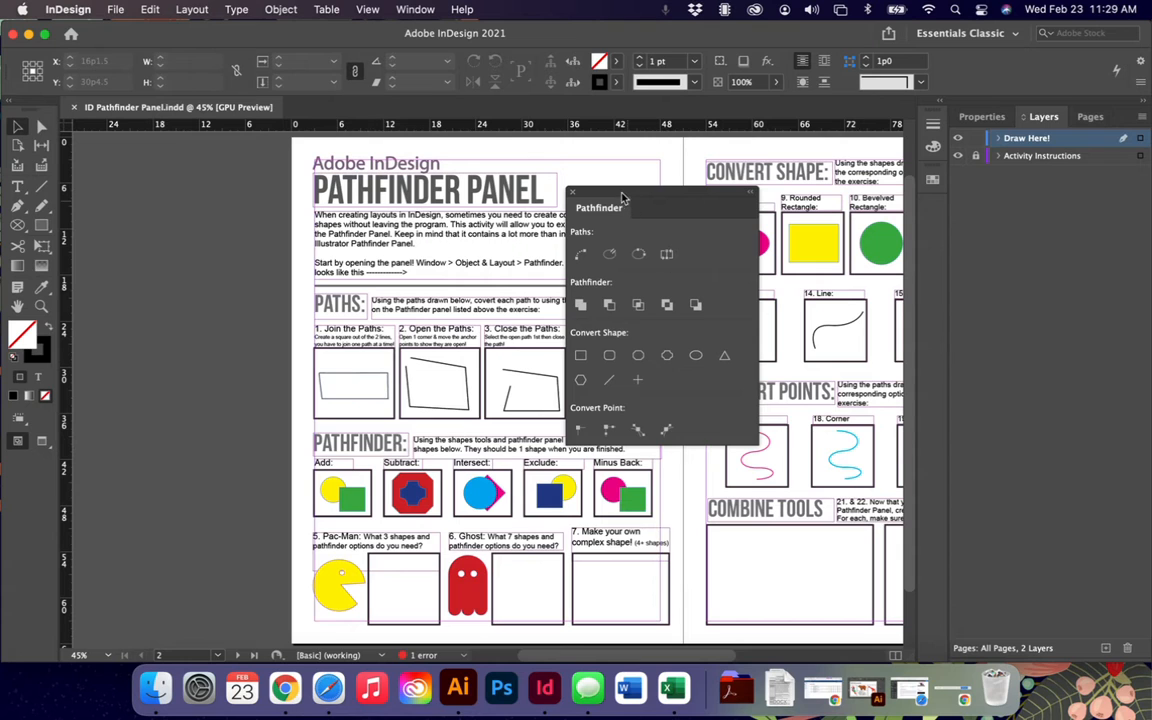
{"action": "scroll", "coordinate": [545, 240], "scroll_direction": "right", "scroll_amount": 5}
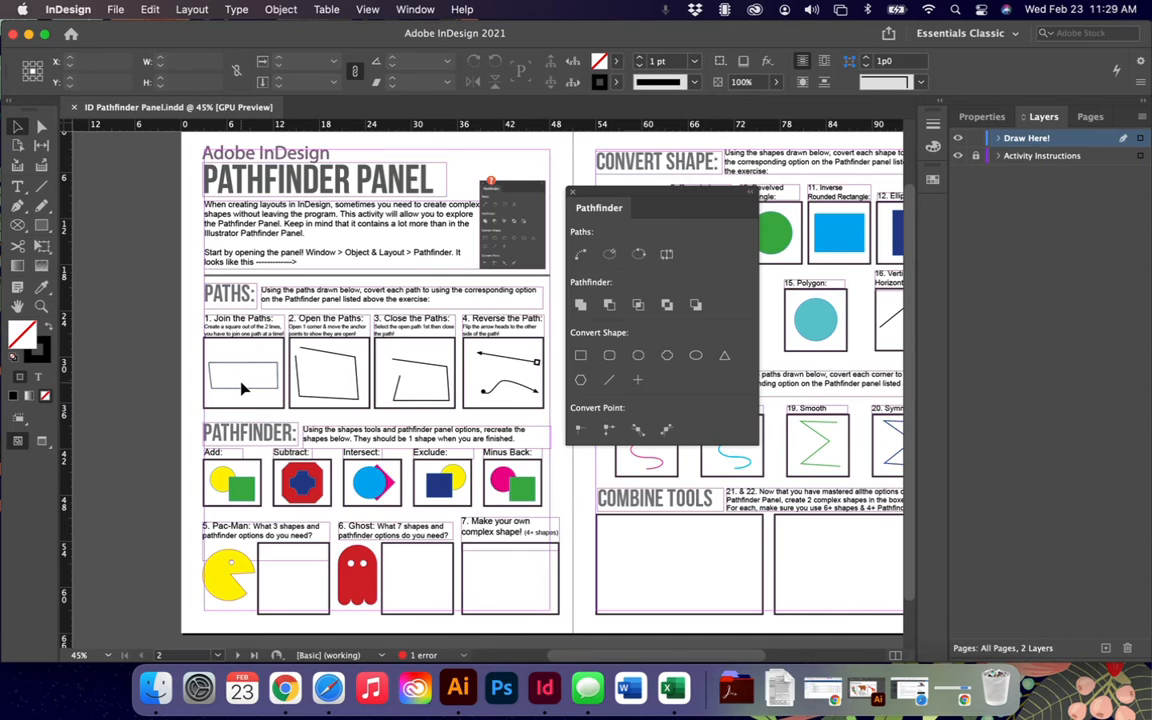
{"action": "key", "text": "super+1"}
{"action": "scroll", "coordinate": [241, 389], "scroll_direction": "down", "scroll_amount": 4}
{"action": "scroll", "coordinate": [241, 389], "scroll_direction": "right", "scroll_amount": 3}
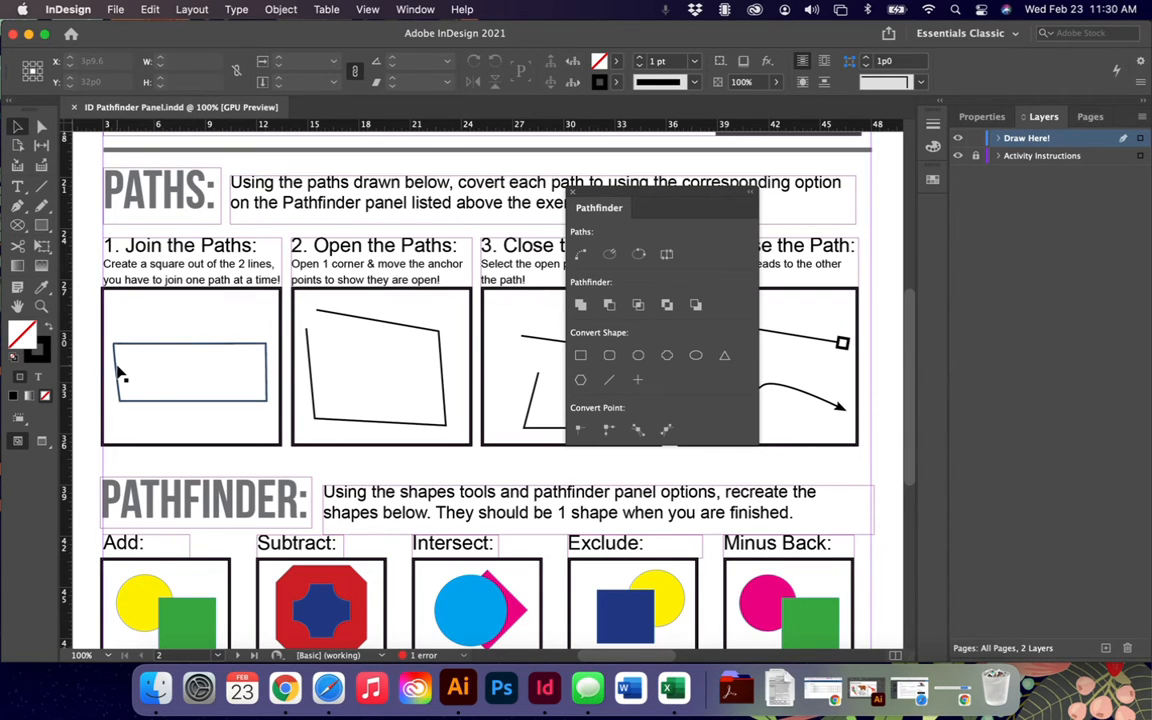
{"action": "key", "text": "super+z"}
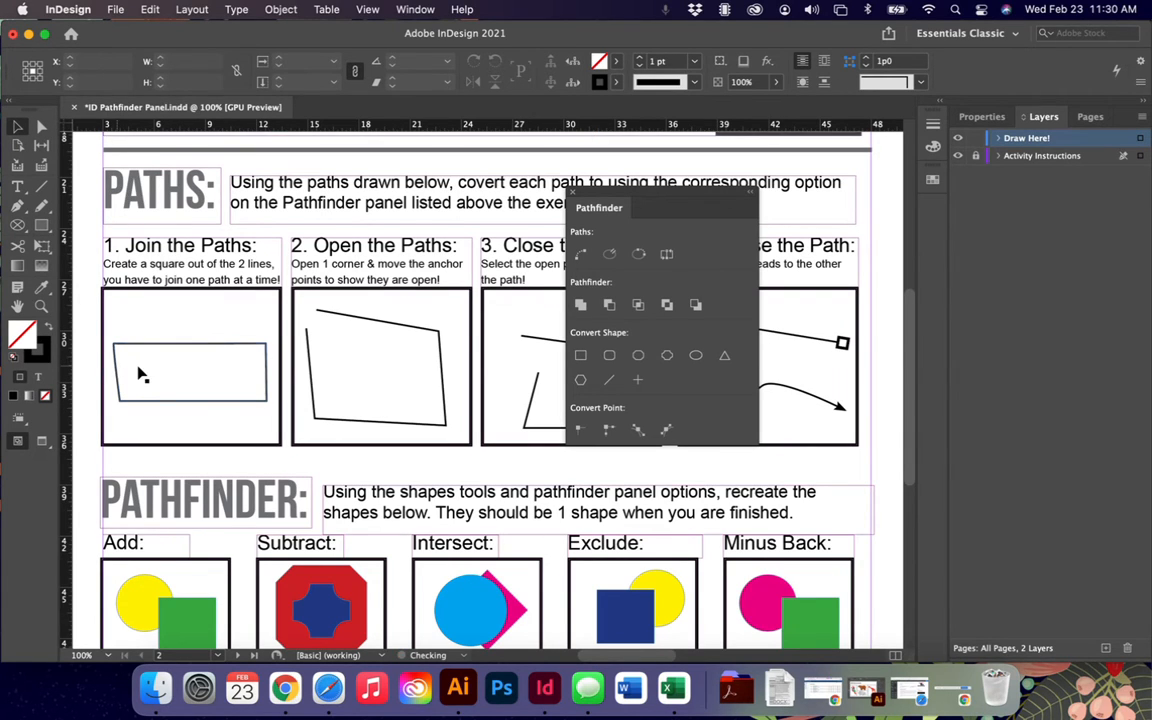
{"action": "left_click_drag", "start_coordinate": [137, 332], "coordinate": [208, 407]}
{"action": "key", "text": "Delete"}
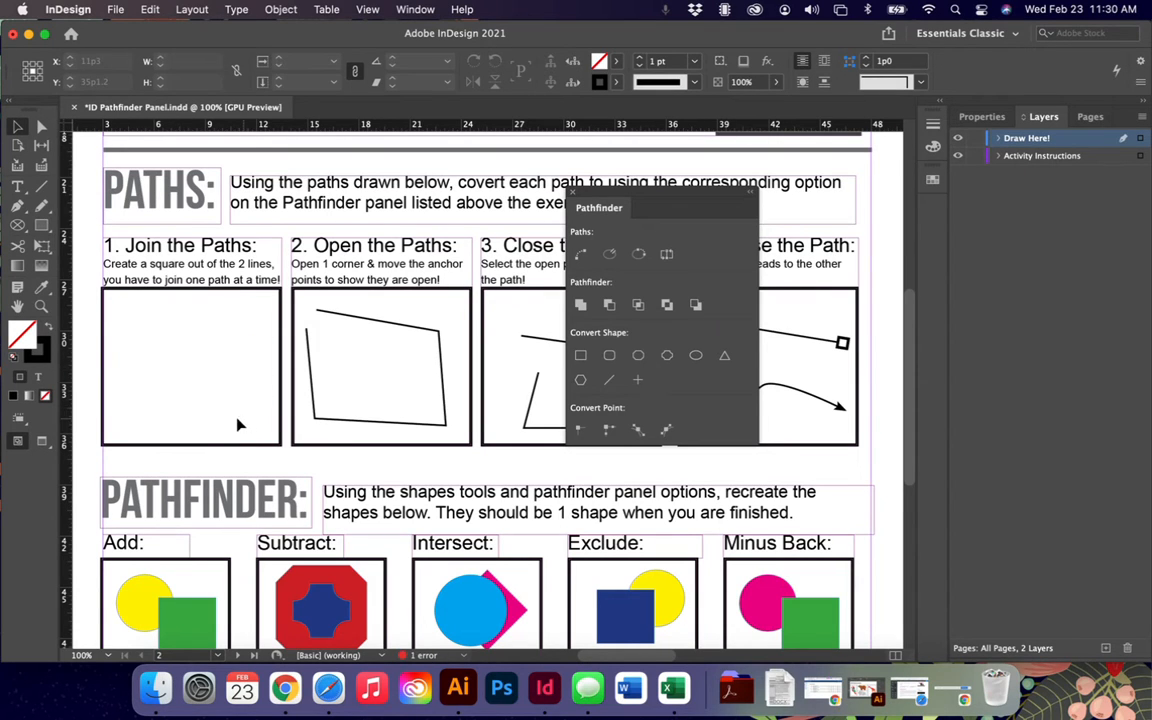
- Draw two nearly horizontal lines, each about 8 picas long, one above the other in the Join the Paths box
{"action": "left_click", "coordinate": [41, 186]}
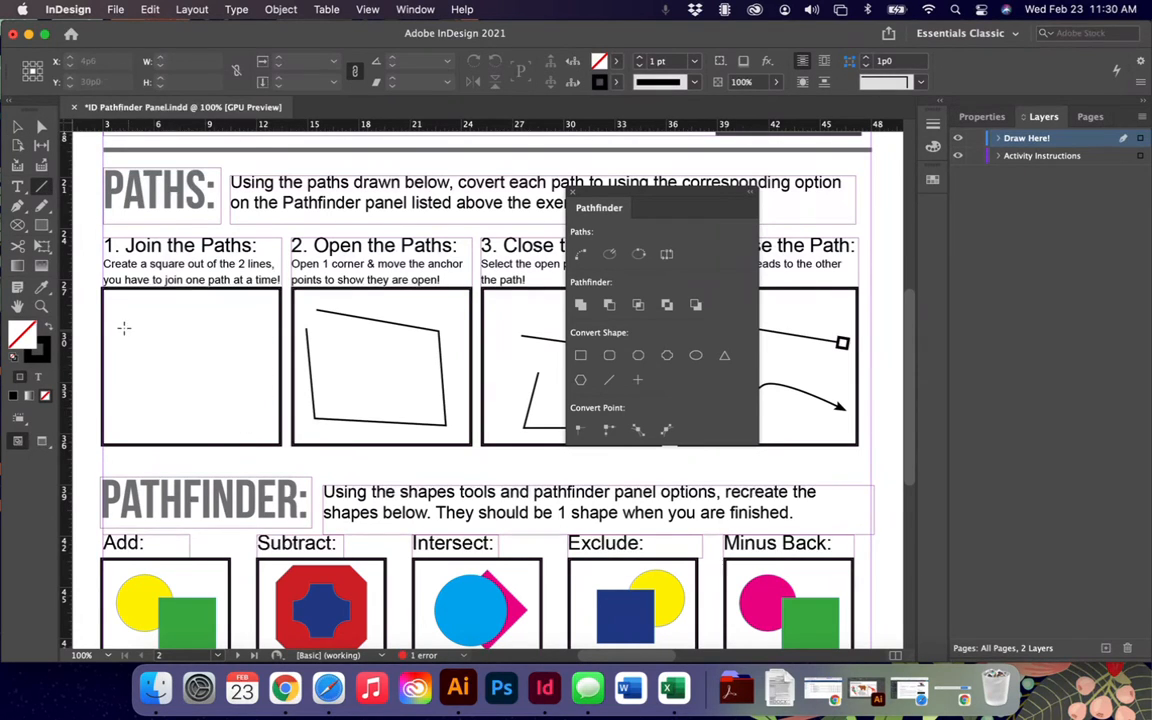
{"action": "left_click_drag", "start_coordinate": [257, 333], "coordinate": [119, 326]}
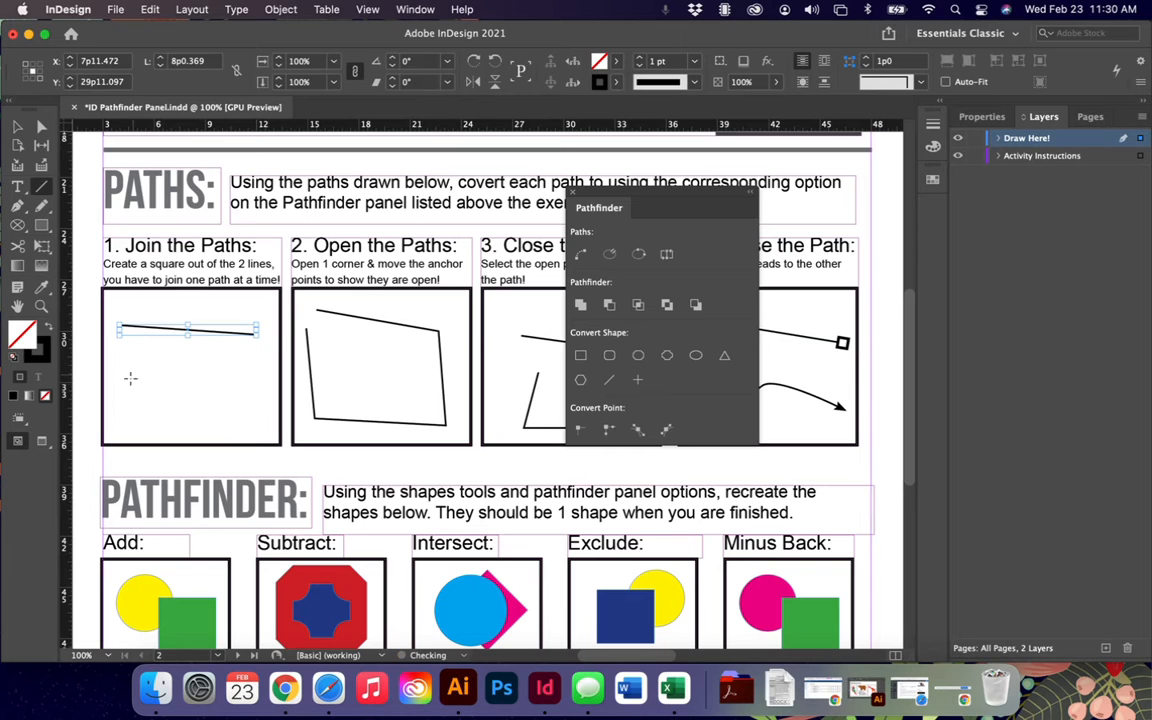
{"action": "left_click_drag", "start_coordinate": [129, 394], "coordinate": [266, 404]}
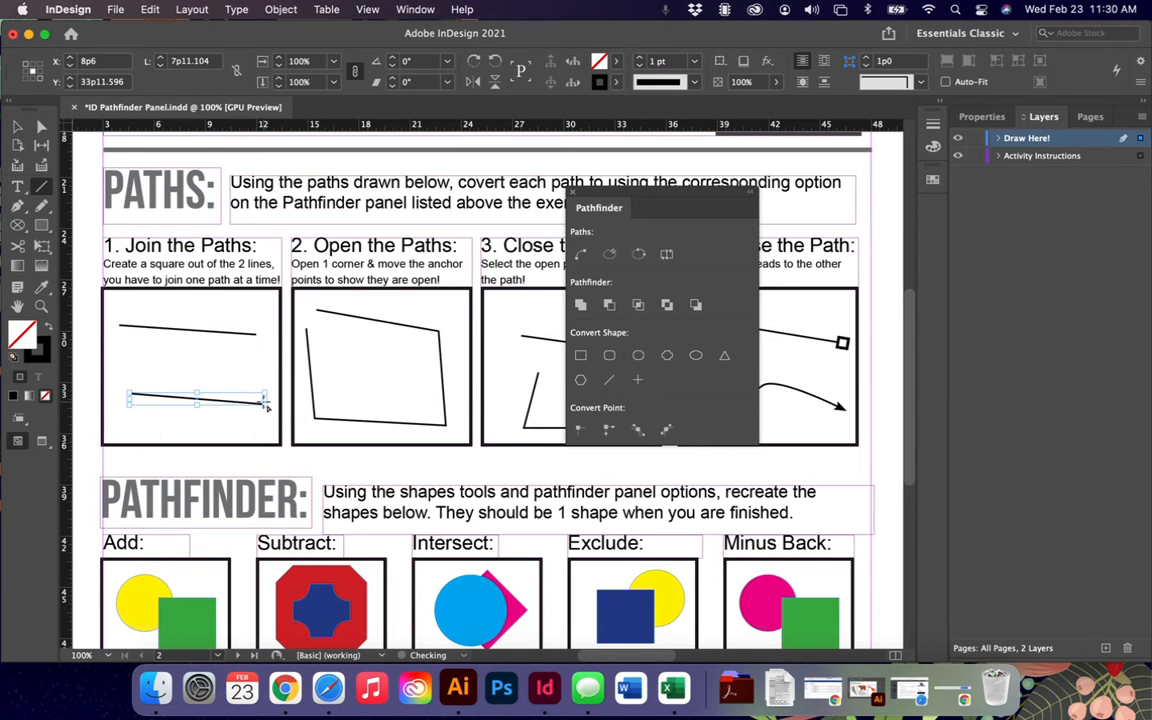
- Try joining only the left endpoints of the two lines with Join Path, using Direct Selection, and undo it
{"action": "key", "text": "super+equal"}
{"action": "left_click", "coordinate": [18, 128]}
{"action": "scroll", "coordinate": [489, 440], "scroll_direction": "right", "scroll_amount": 6}
{"action": "scroll", "coordinate": [489, 440], "scroll_direction": "down", "scroll_amount": 2}
{"action": "scroll", "coordinate": [489, 440], "scroll_direction": "up", "scroll_amount": 2}
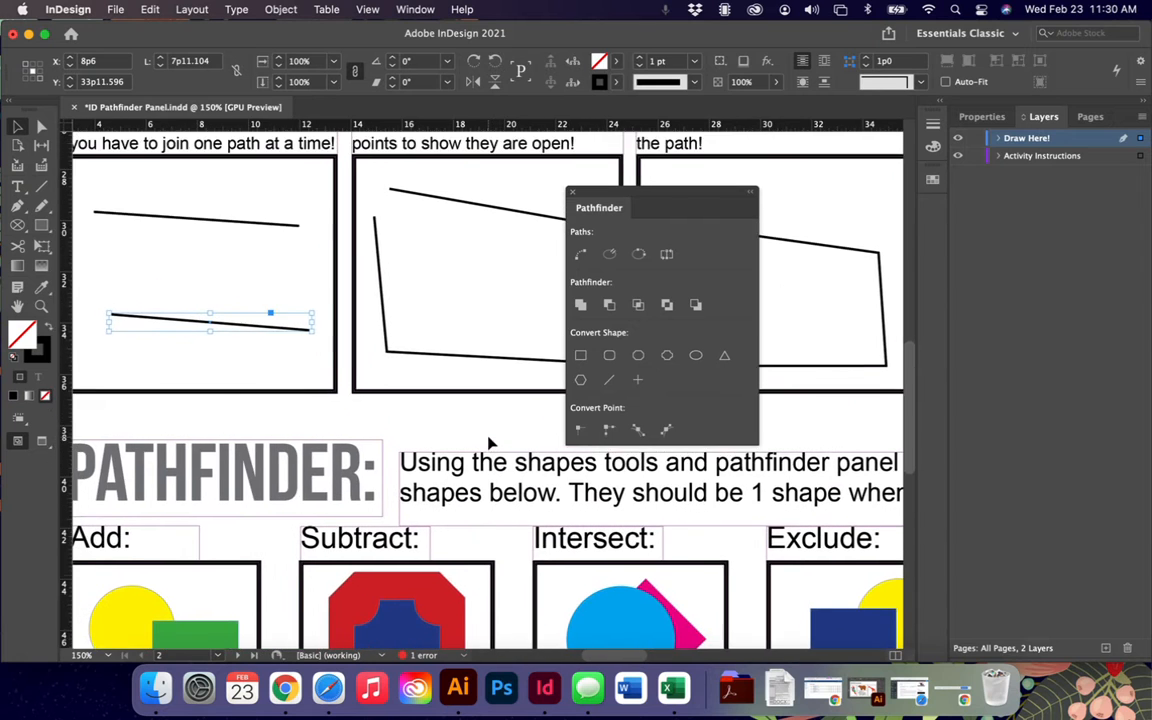
{"action": "scroll", "coordinate": [489, 440], "scroll_direction": "left", "scroll_amount": 2}
{"action": "left_click_drag", "start_coordinate": [188, 204], "coordinate": [290, 411]}
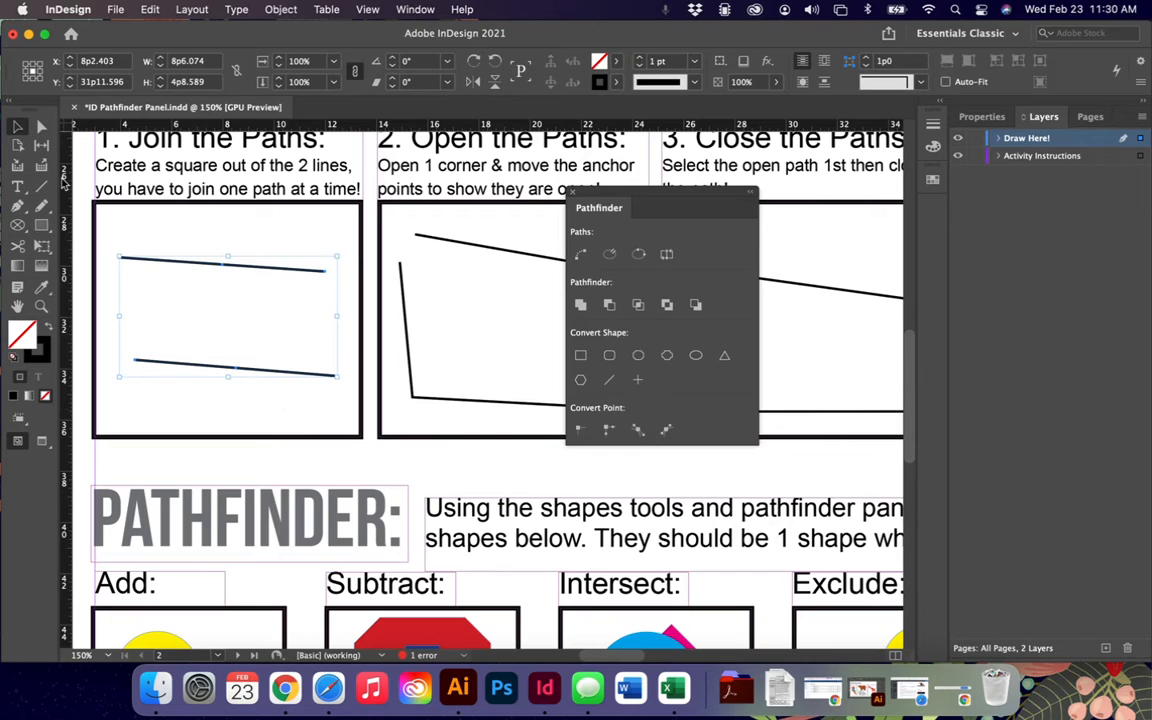
{"action": "left_click", "coordinate": [40, 128]}
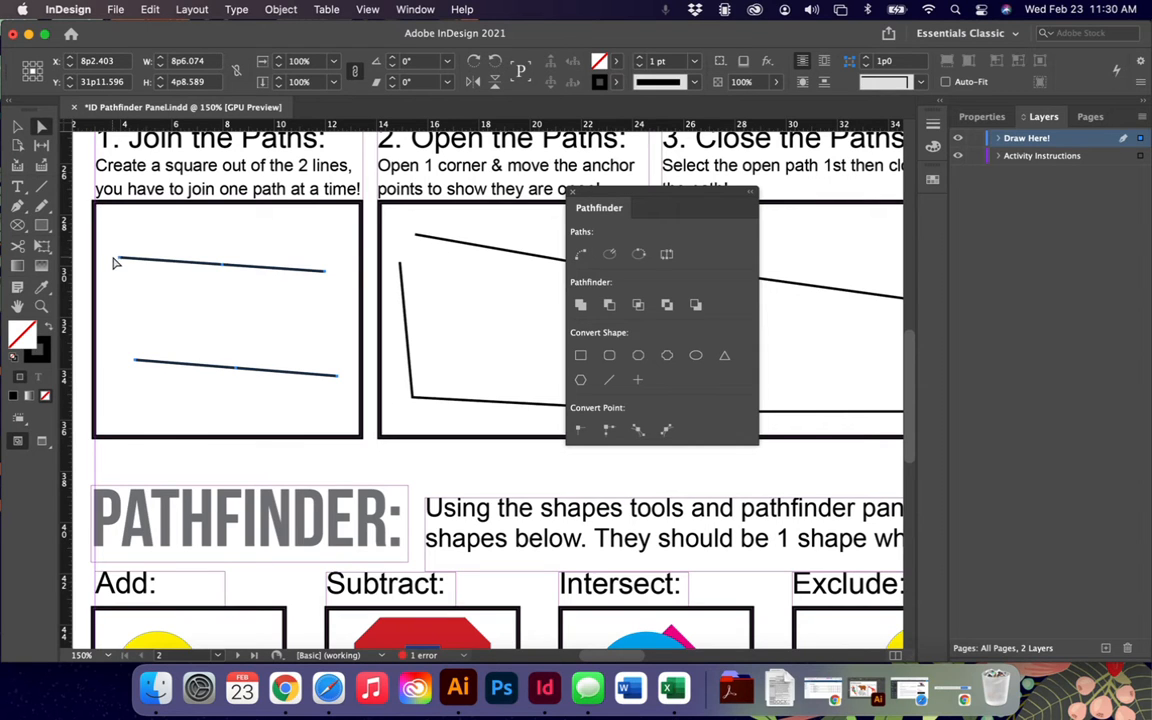
{"action": "left_click_drag", "start_coordinate": [98, 222], "coordinate": [155, 365]}
{"action": "left_click", "coordinate": [580, 256]}
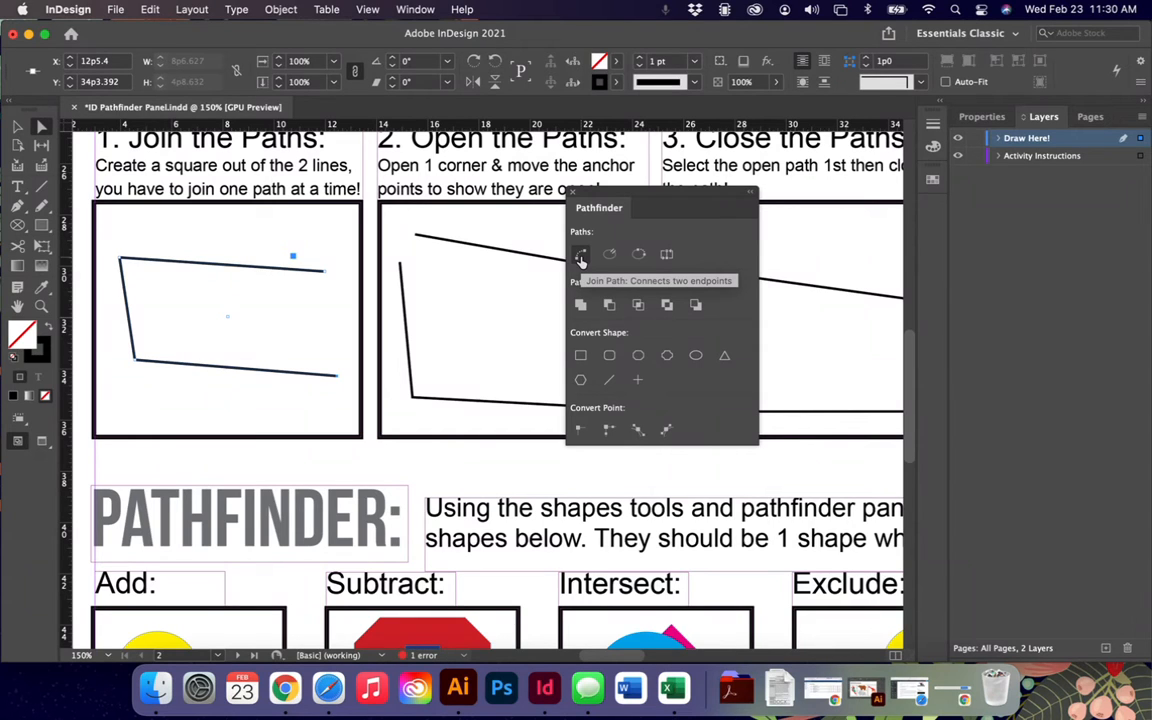
{"action": "key", "text": "super+z"}
- Try joining only the right endpoints of the two lines with Join Path and undo it
{"action": "left_click_drag", "start_coordinate": [102, 216], "coordinate": [322, 362]}
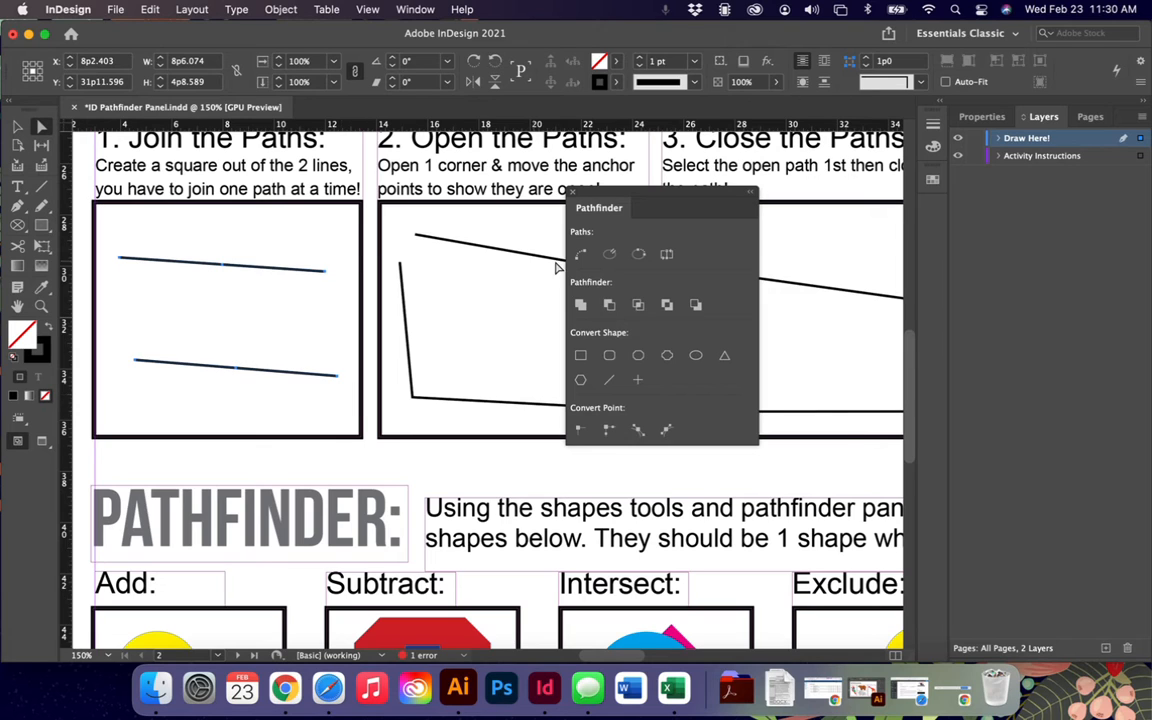
{"action": "left_click_drag", "start_coordinate": [107, 242], "coordinate": [173, 360]}
{"action": "left_click", "coordinate": [347, 390]}
{"action": "left_click_drag", "start_coordinate": [347, 395], "coordinate": [266, 215]}
{"action": "left_click", "coordinate": [581, 254]}
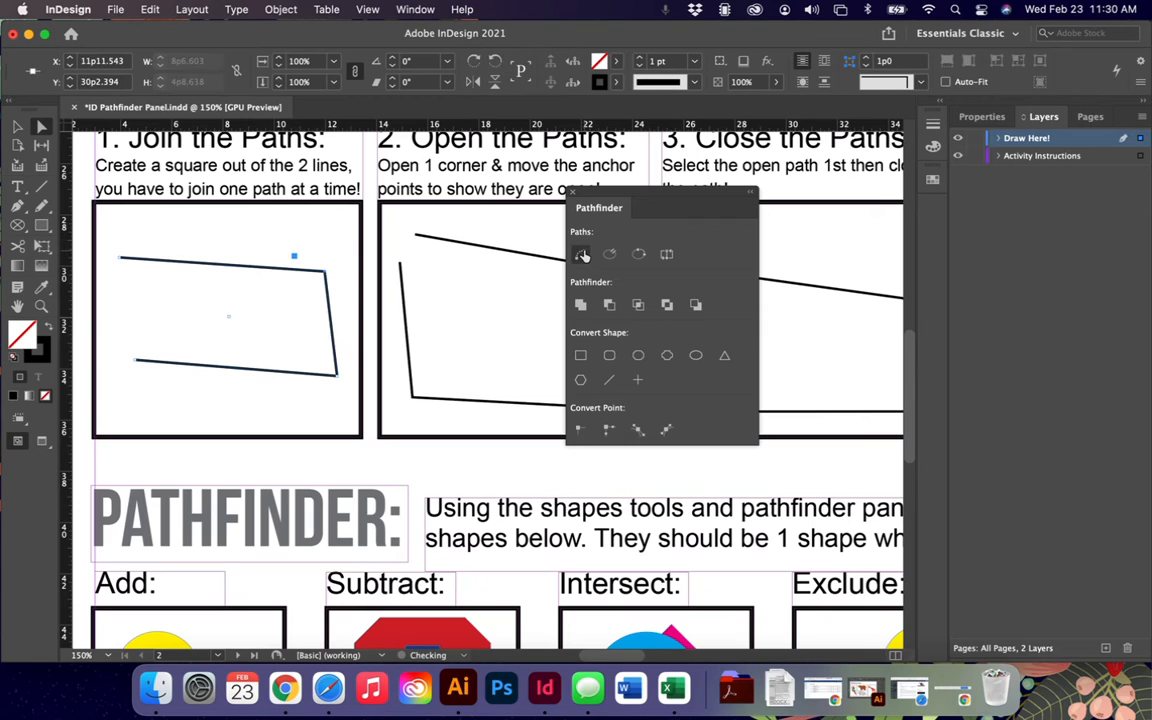
{"action": "key", "text": "super+z"}
- Join the two lines into a closed four-sided shape by applying Join Path to the whole selected objects twice
{"action": "left_click", "coordinate": [18, 127]}
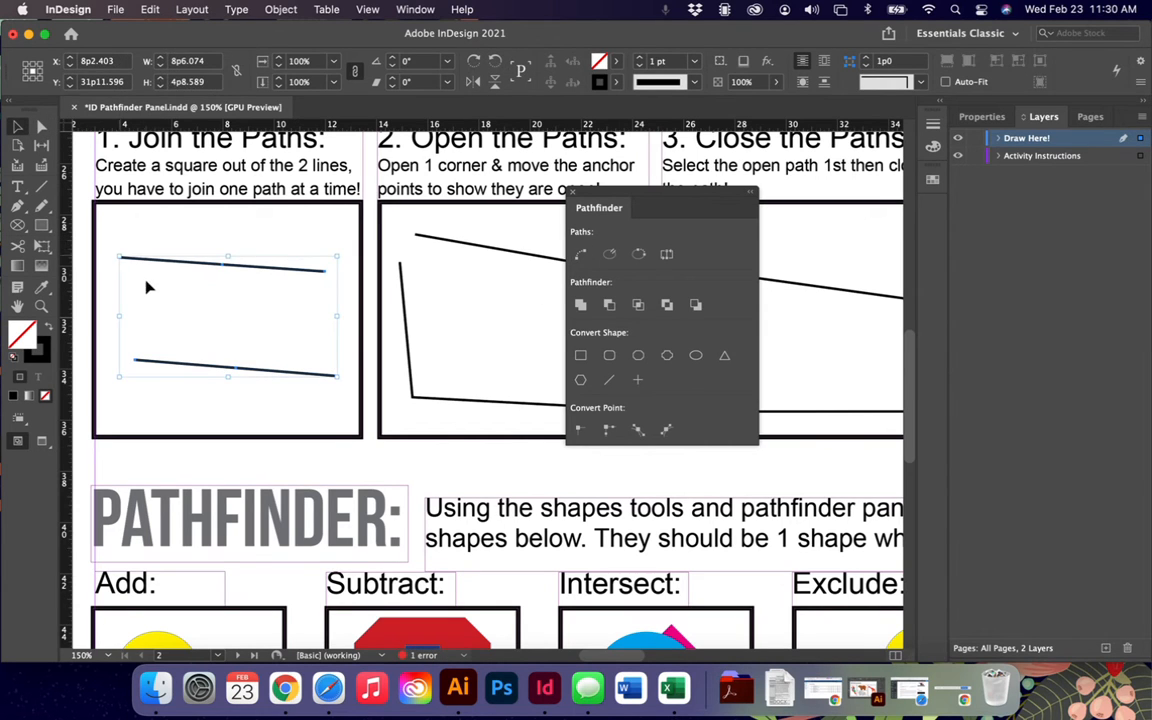
{"action": "left_click_drag", "start_coordinate": [122, 240], "coordinate": [262, 398]}
{"action": "left_click", "coordinate": [580, 255]}
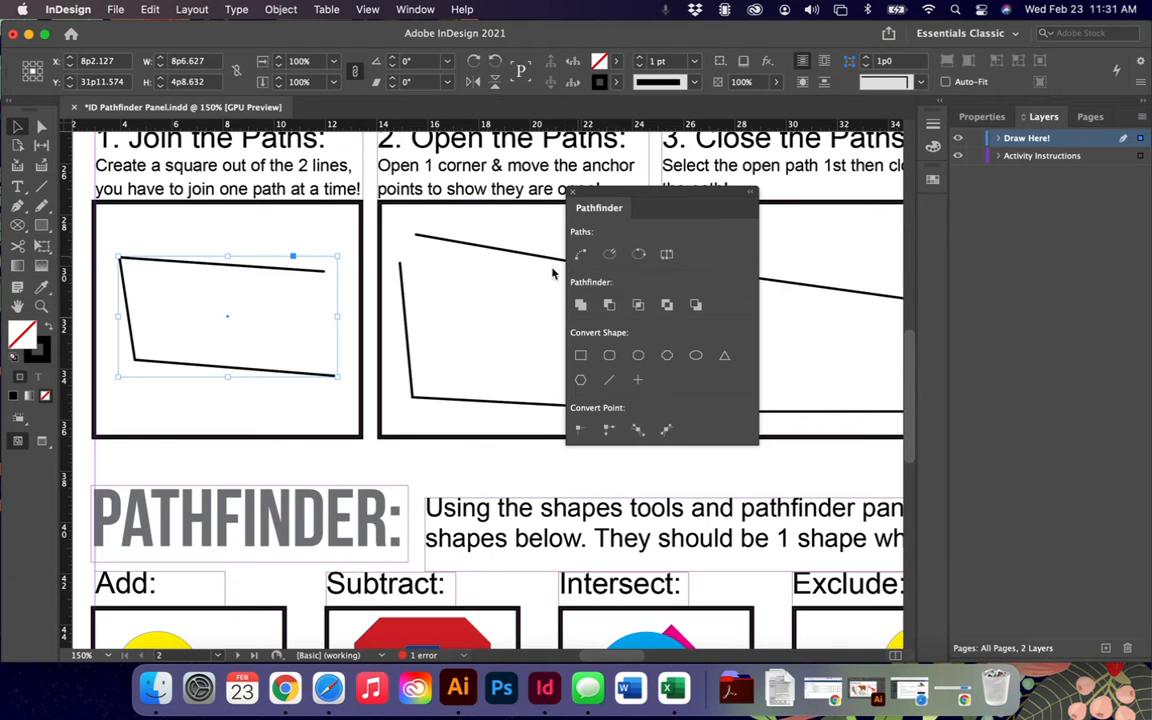
{"action": "left_click", "coordinate": [316, 305]}
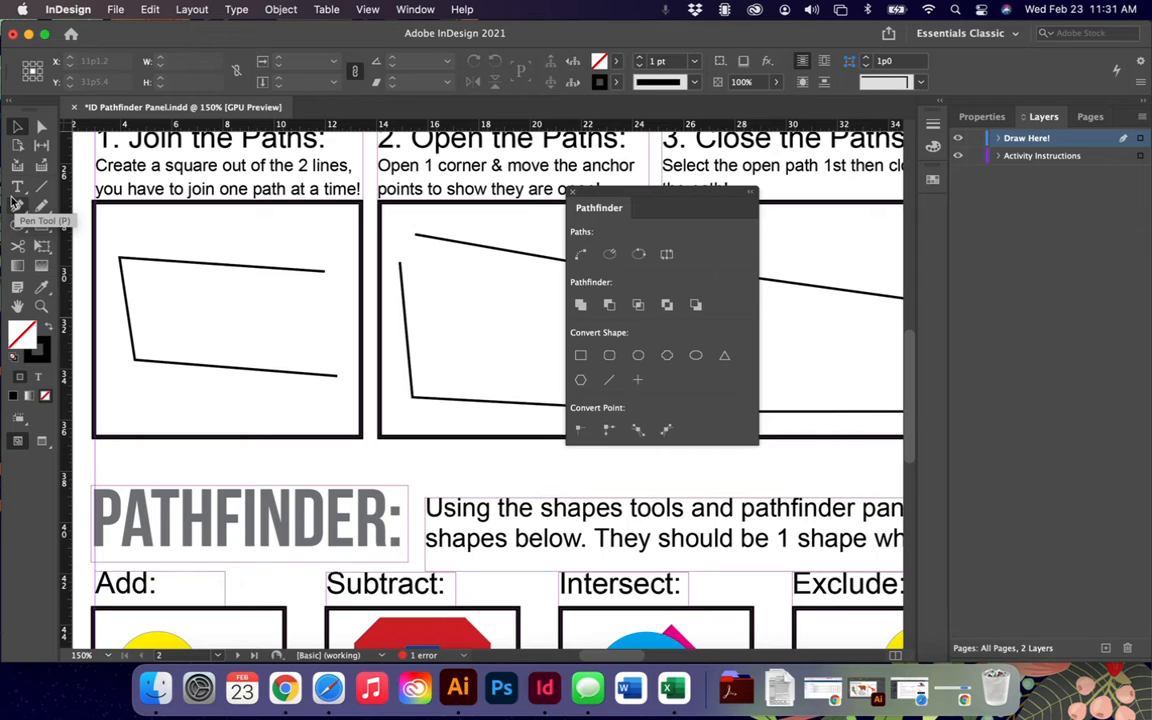
{"action": "left_click_drag", "start_coordinate": [270, 256], "coordinate": [343, 412]}
{"action": "left_click", "coordinate": [584, 256]}
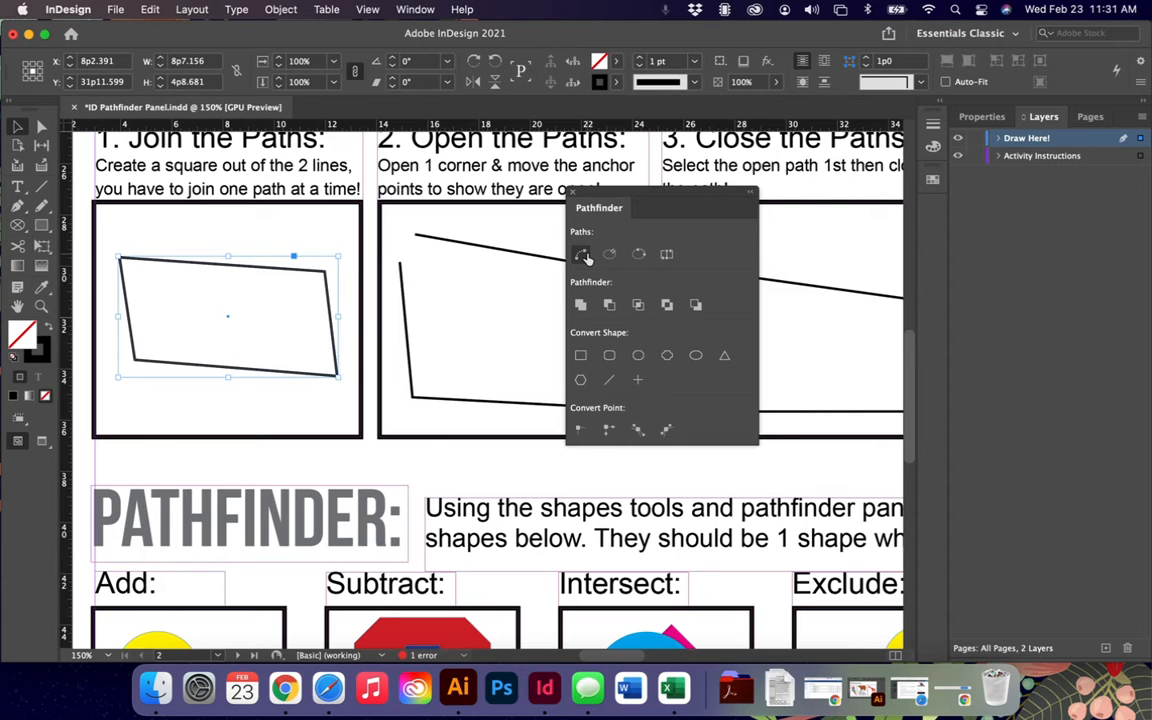
- Replace the existing path in the Open the Paths box with a rectangle about 8p3 wide and 5p7 high
{"action": "left_click_drag", "start_coordinate": [600, 192], "coordinate": [710, 189]}
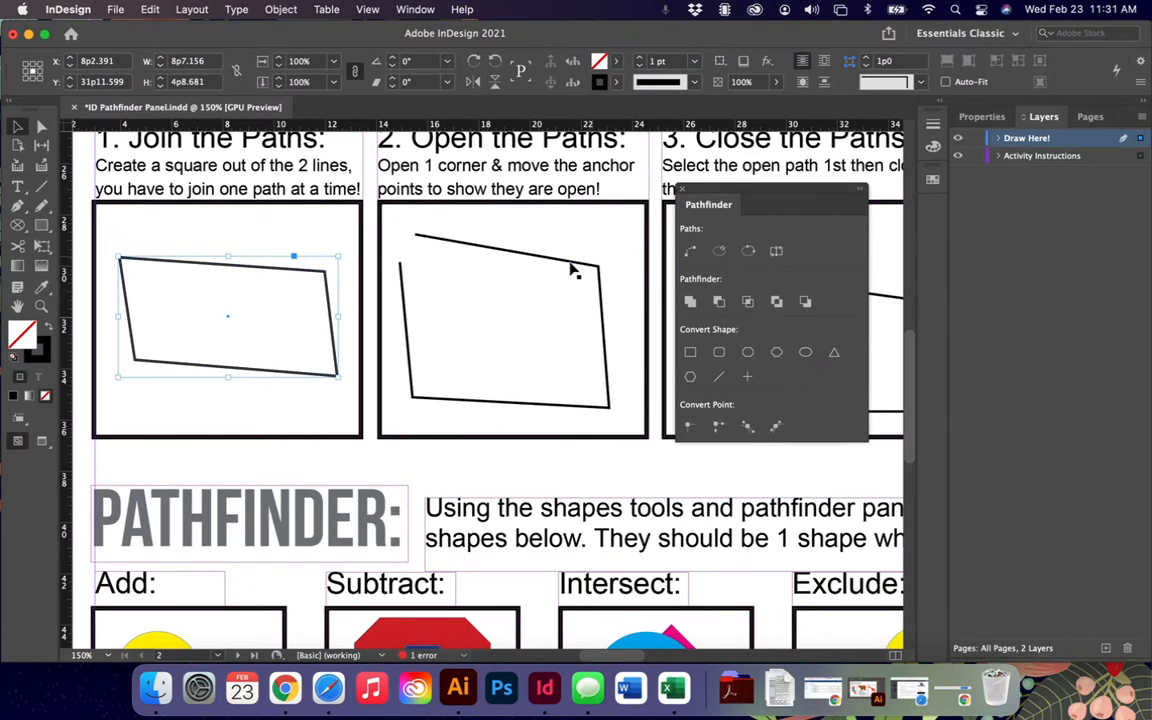
{"action": "left_click", "coordinate": [452, 244]}
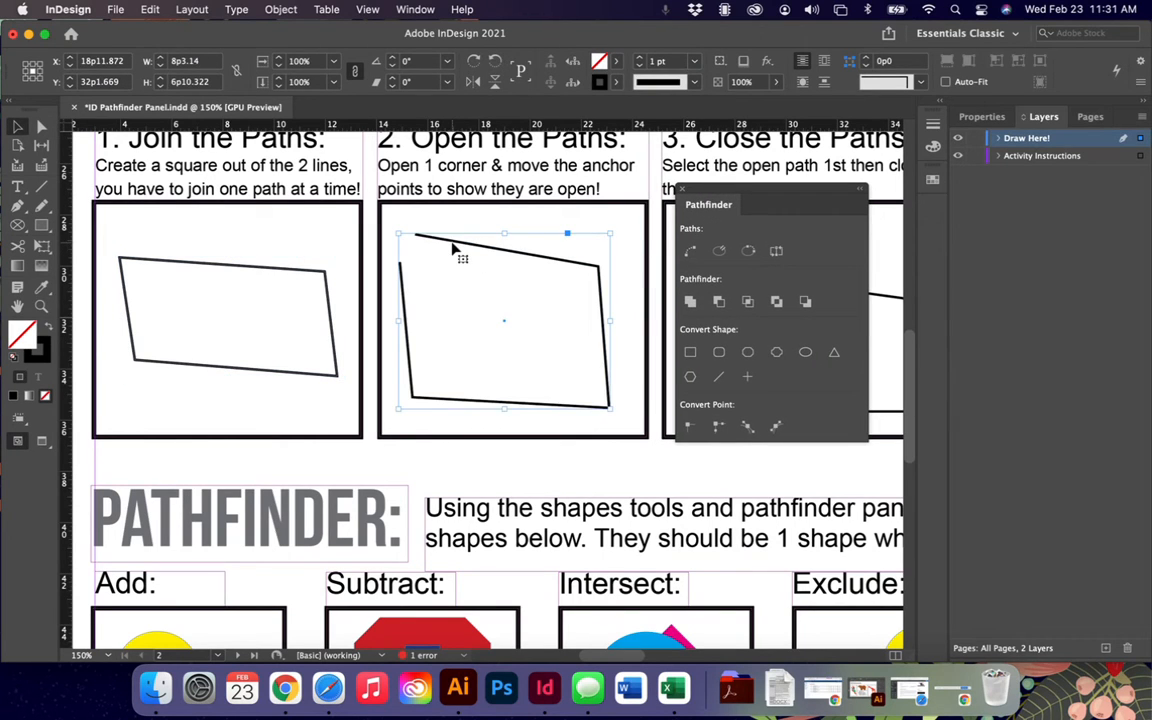
{"action": "key", "text": "Delete"}
{"action": "scroll", "coordinate": [537, 297], "scroll_direction": "right", "scroll_amount": 1}
{"action": "scroll", "coordinate": [537, 297], "scroll_direction": "right", "scroll_amount": 2}
{"action": "left_click", "coordinate": [41, 224]}
{"action": "left_click_drag", "start_coordinate": [361, 250], "coordinate": [573, 391]}
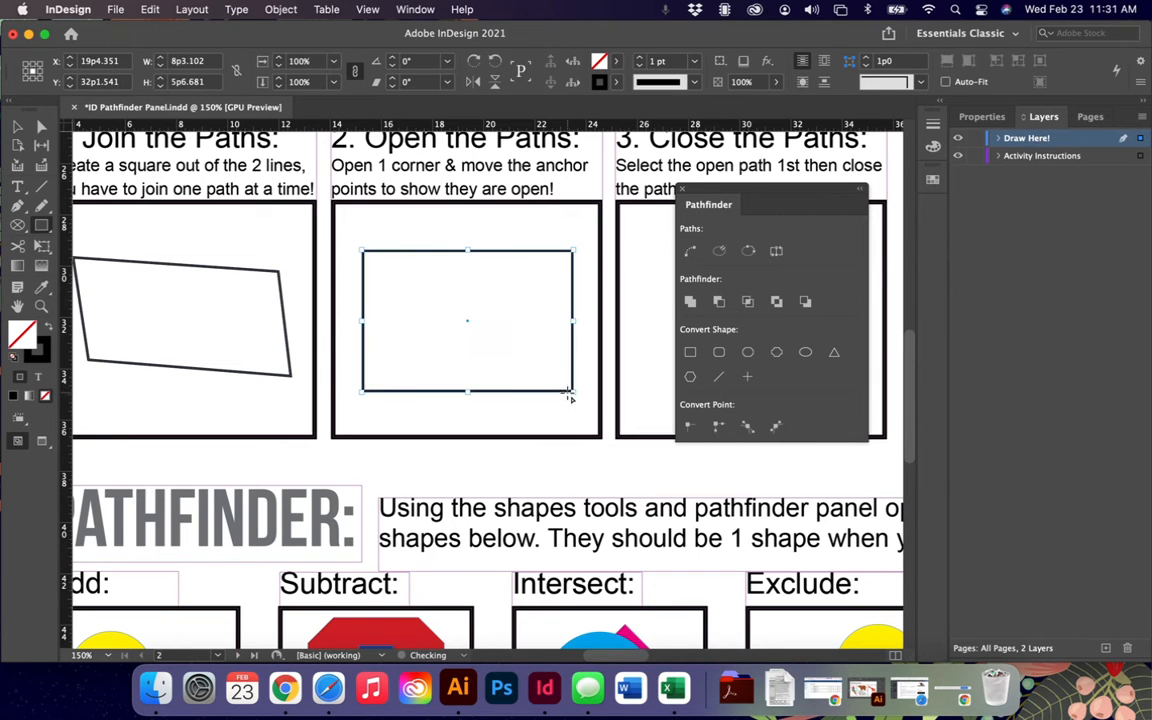
{"action": "left_click", "coordinate": [18, 127]}
{"action": "mouse_move", "coordinate": [398, 258]}
{"action": "left_mouse_down"}
{"action": "mouse_move", "coordinate": [397, 236]}
{"action": "mouse_move", "coordinate": [393, 258]}
{"action": "left_mouse_up"}
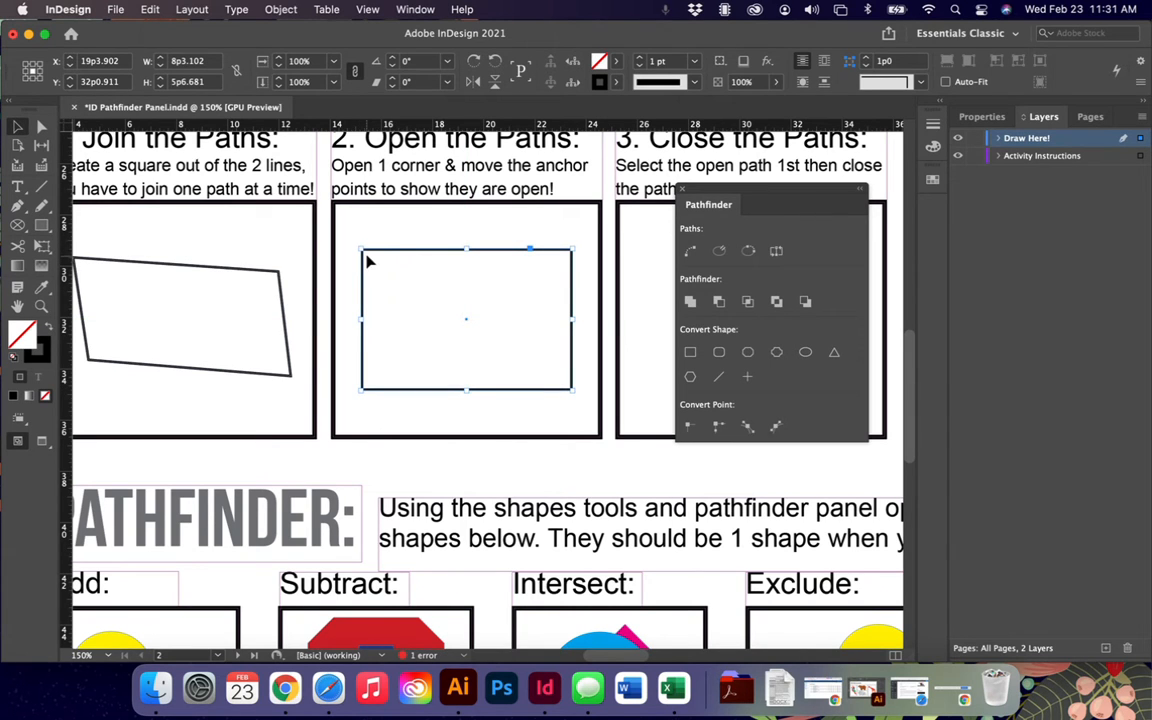
- Open the rectangle with Open Path, then pull its upper-left endpoints apart and shift the upper-right anchor inward
{"action": "key", "text": "super+equal"}
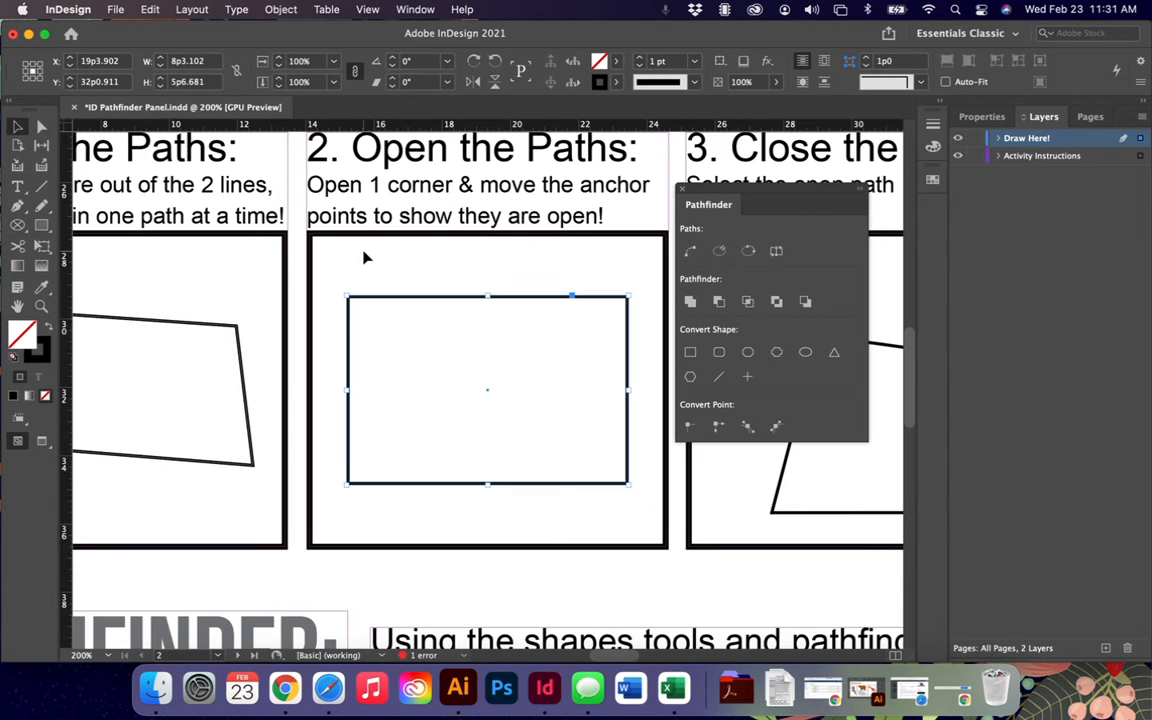
{"action": "left_click", "coordinate": [719, 254]}
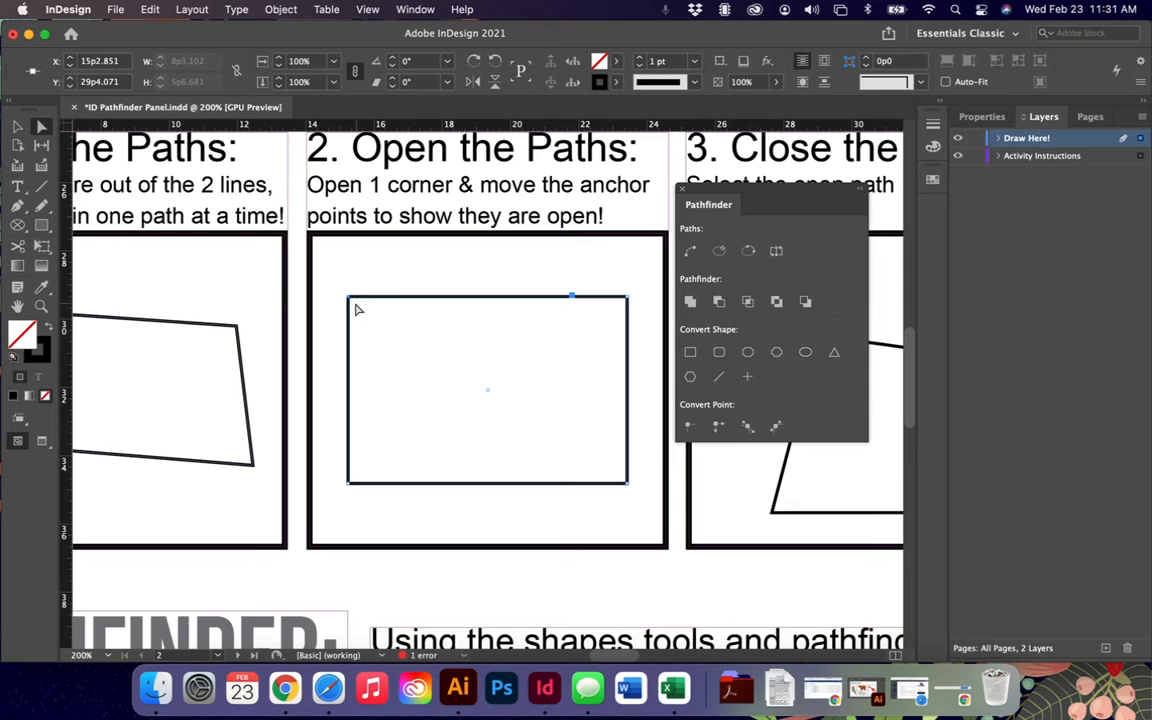
{"action": "left_click_drag", "start_coordinate": [350, 302], "coordinate": [370, 268]}
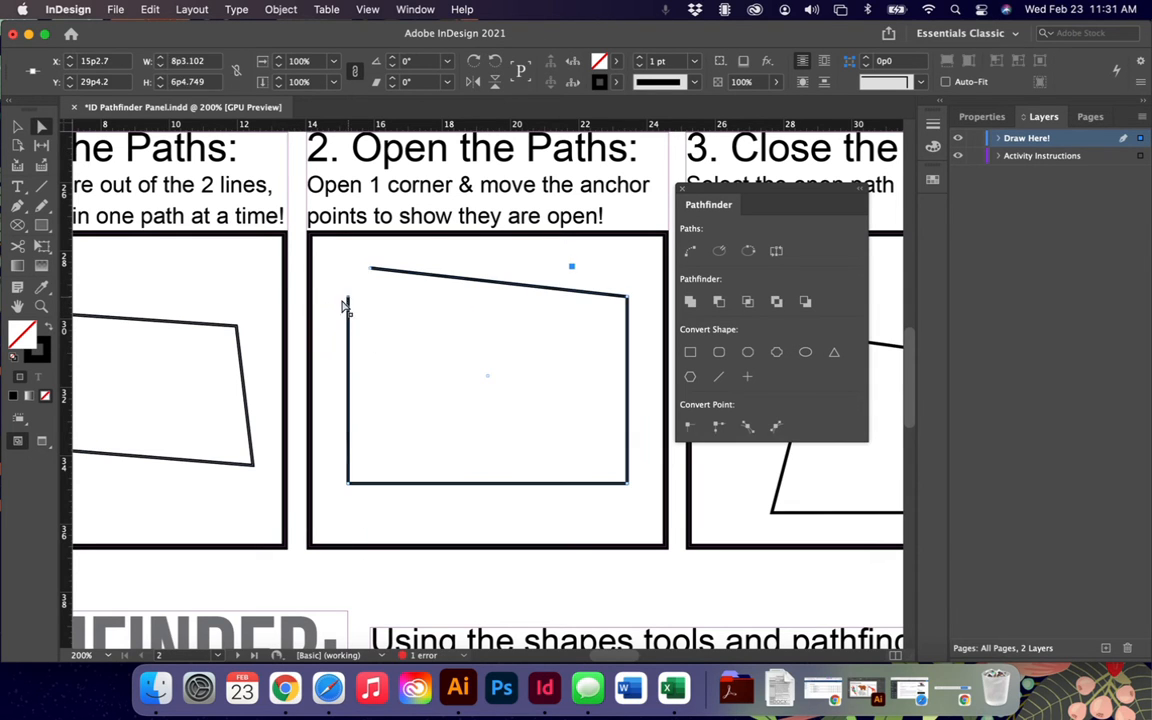
{"action": "left_click_drag", "start_coordinate": [349, 305], "coordinate": [332, 309]}
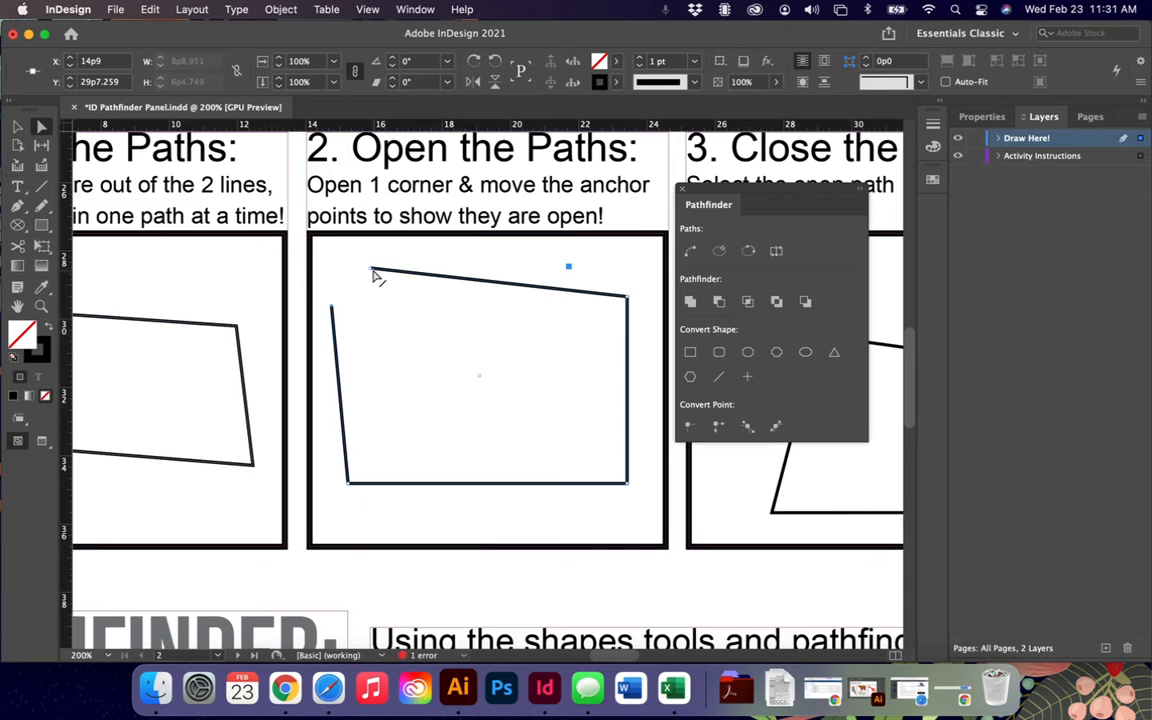
{"action": "mouse_move", "coordinate": [627, 298]}
{"action": "left_mouse_down"}
{"action": "mouse_move", "coordinate": [629, 279]}
{"action": "mouse_move", "coordinate": [609, 306]}
{"action": "left_mouse_up"}
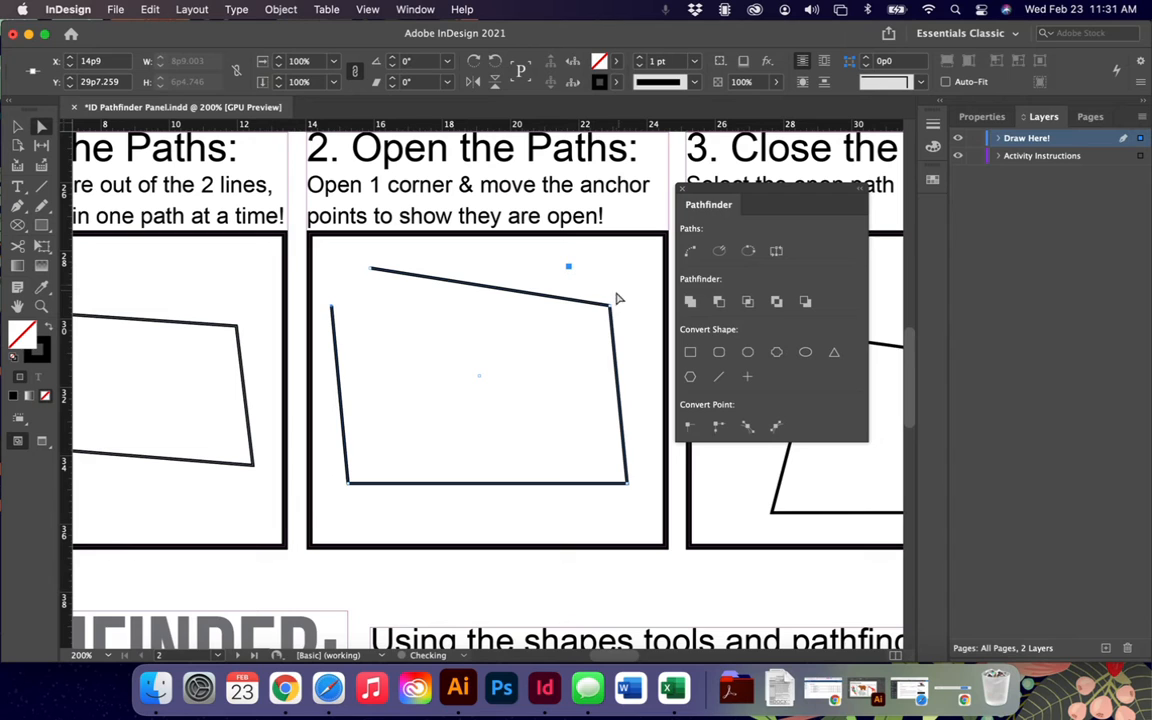
{"action": "mouse_move", "coordinate": [609, 306]}
{"action": "left_mouse_down"}
{"action": "mouse_move", "coordinate": [608, 289]}
{"action": "mouse_move", "coordinate": [607, 299]}
{"action": "left_mouse_up"}
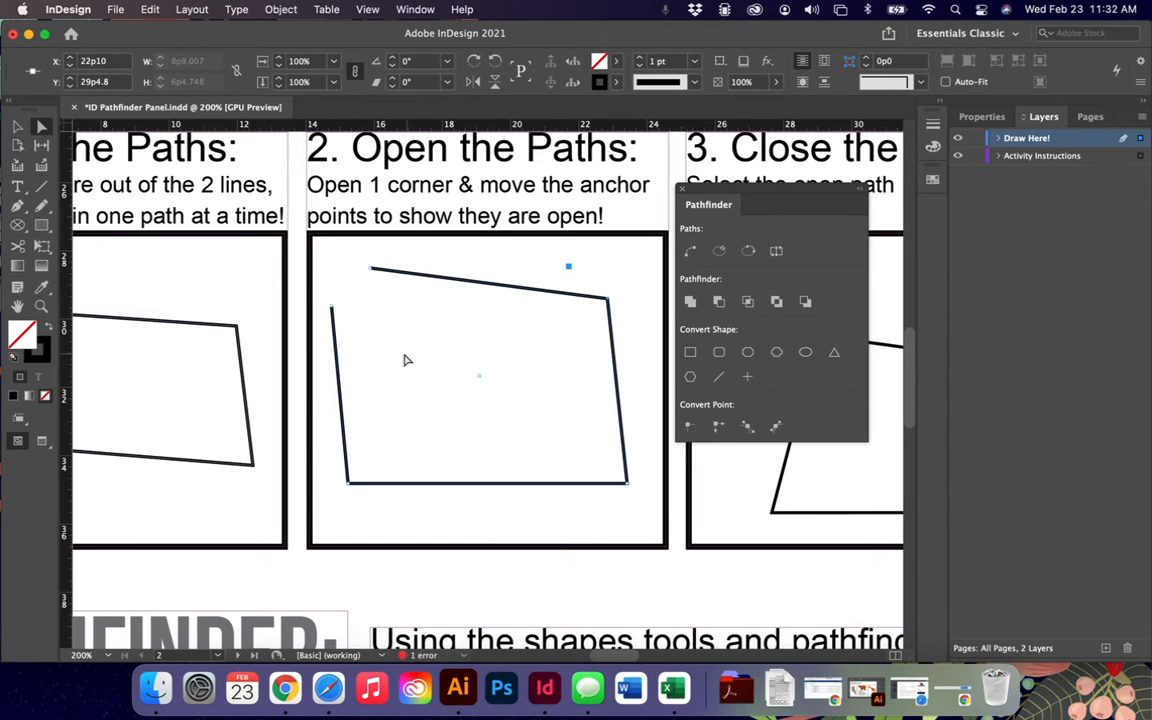
{"action": "left_click", "coordinate": [17, 127]}
{"action": "left_click", "coordinate": [387, 273]}
{"action": "left_click", "coordinate": [690, 252]}
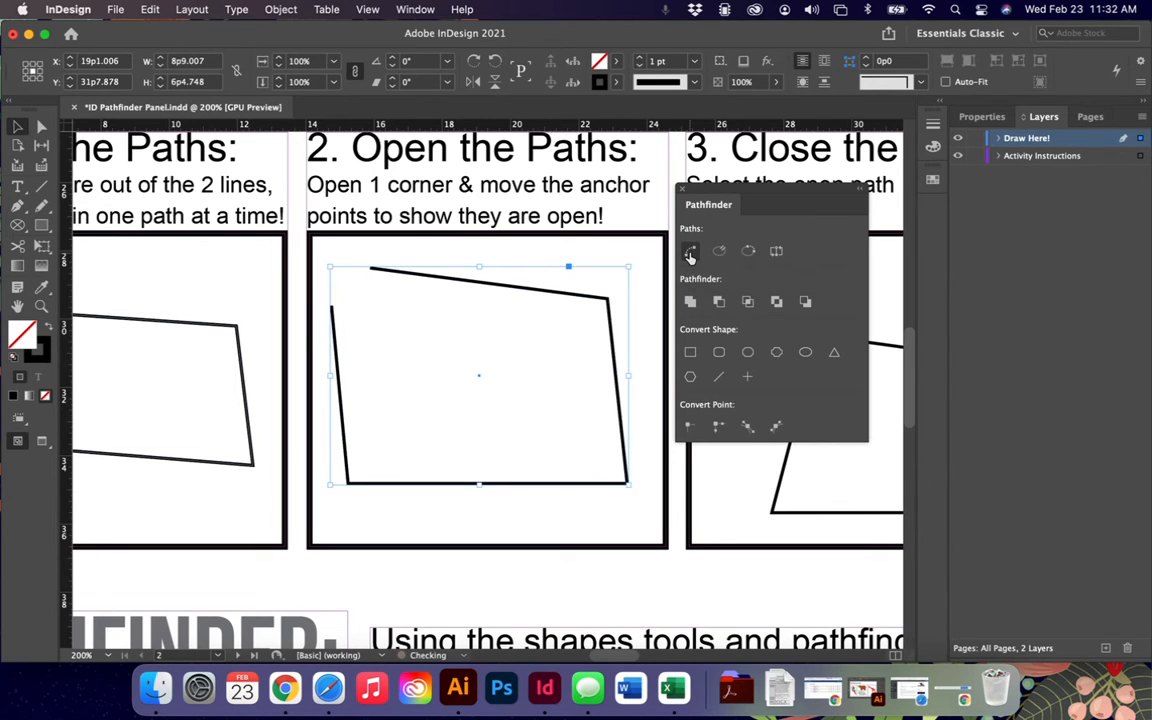
{"action": "left_click", "coordinate": [748, 252]}
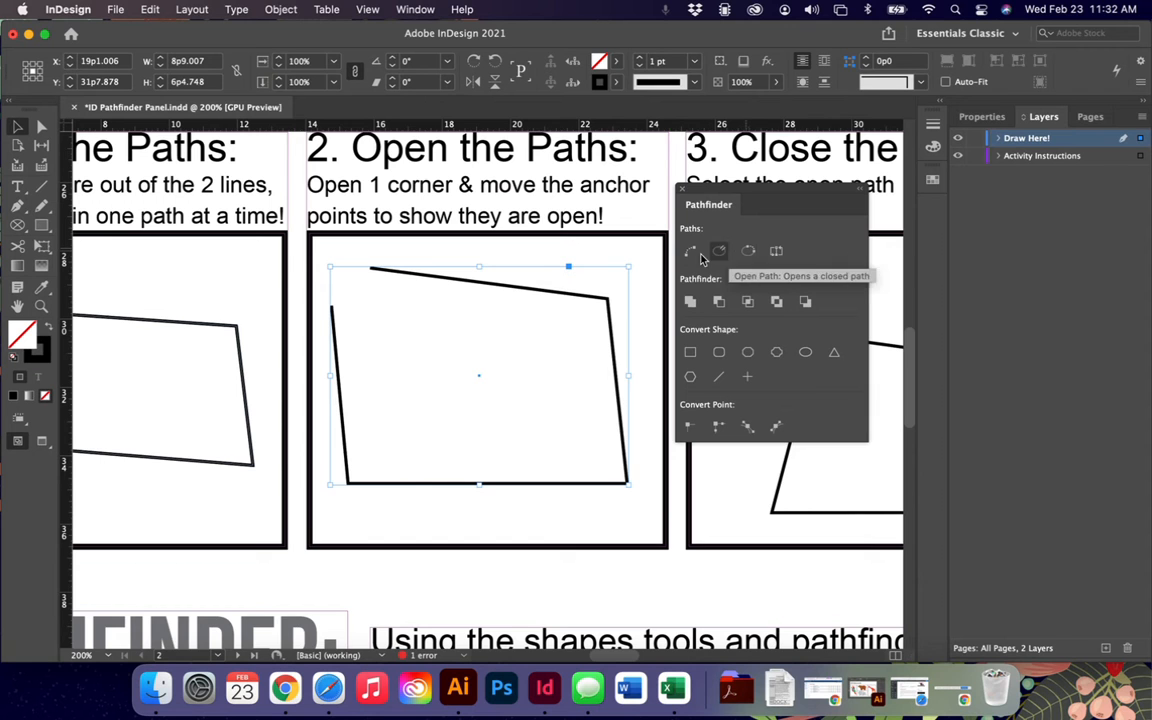
- Close the open four-sided path in the Close the Paths box with Close Path
{"action": "scroll", "coordinate": [540, 268], "scroll_direction": "right", "scroll_amount": 10}
{"action": "scroll", "coordinate": [538, 272], "scroll_direction": "left", "scroll_amount": 8}
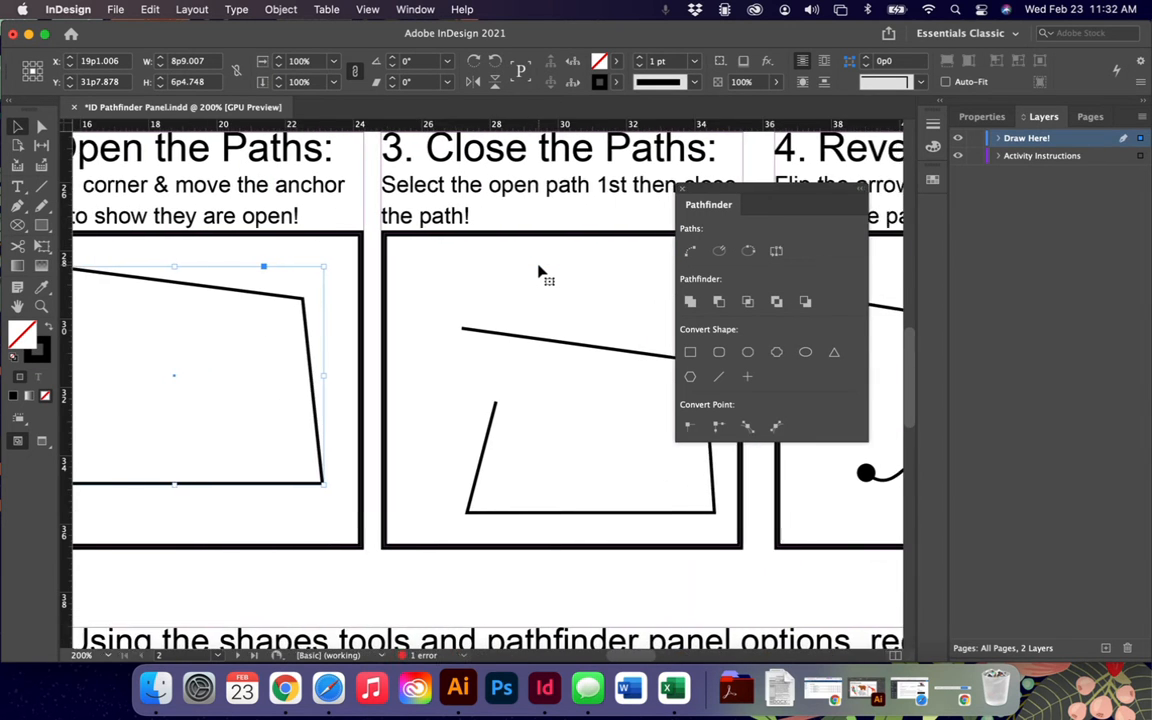
{"action": "left_click_drag", "start_coordinate": [370, 295], "coordinate": [645, 516]}
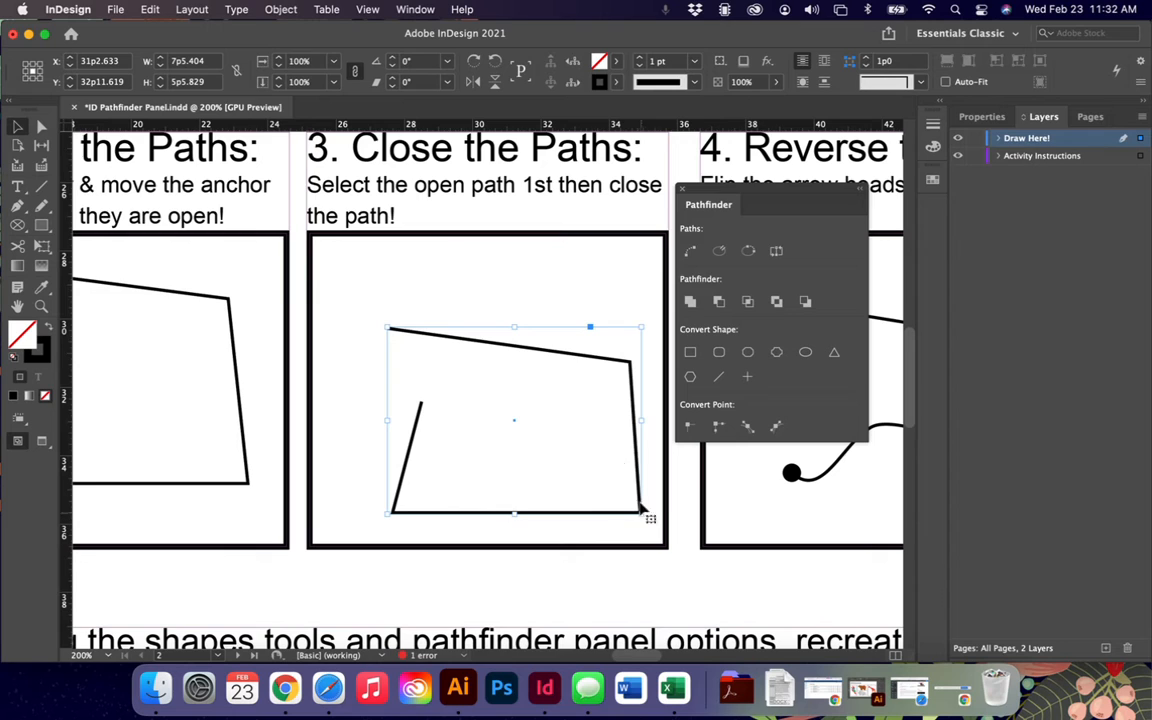
{"action": "left_click", "coordinate": [749, 251]}
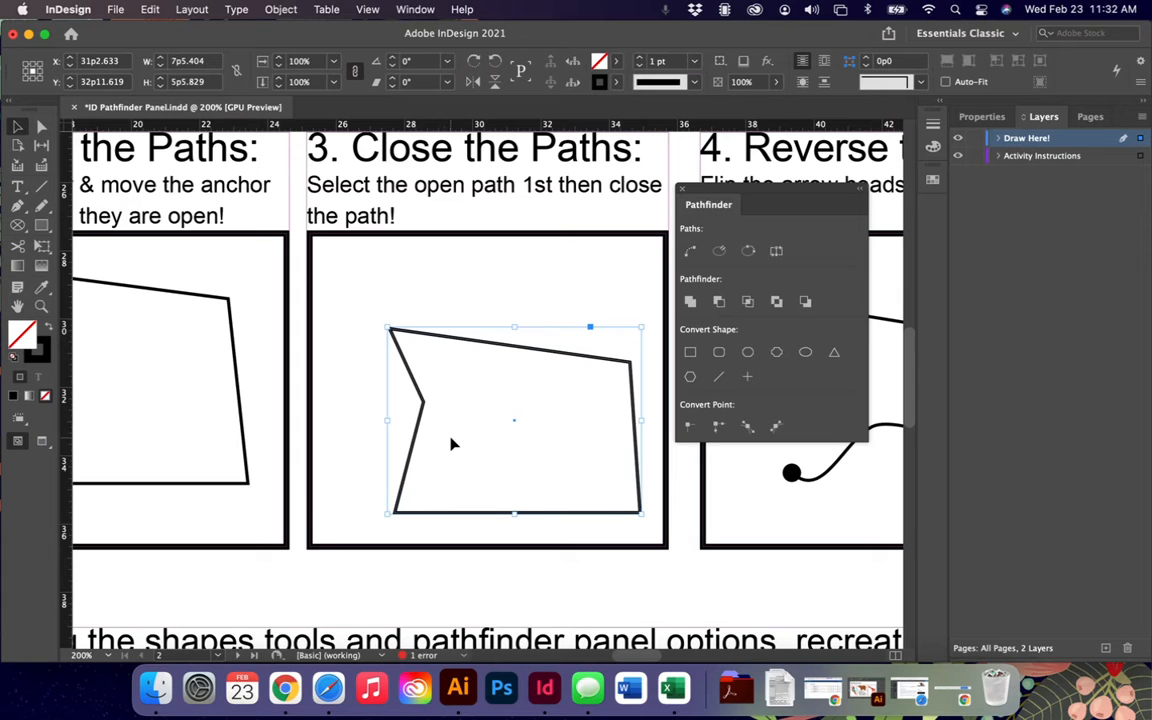
- Swap the ends of the straight arrow in the Reverse the Path box with Reverse Path
{"action": "scroll", "coordinate": [491, 418], "scroll_direction": "right", "scroll_amount": 10}
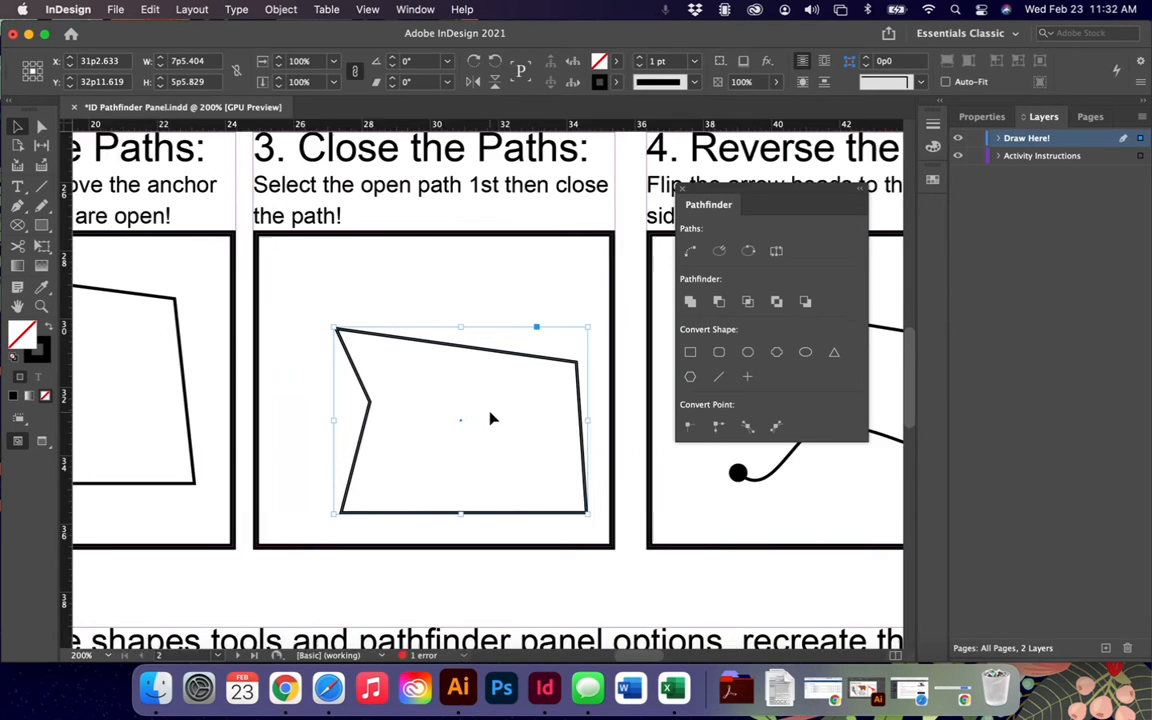
{"action": "scroll", "coordinate": [491, 418], "scroll_direction": "up", "scroll_amount": 3}
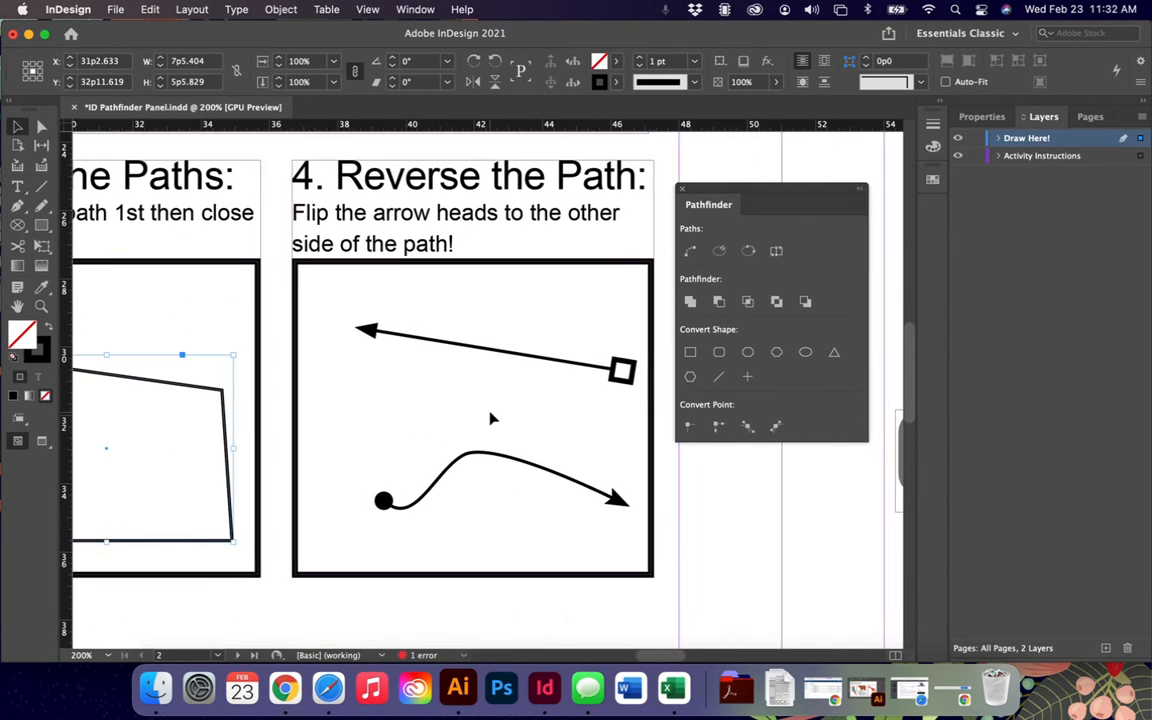
{"action": "left_click", "coordinate": [461, 355]}
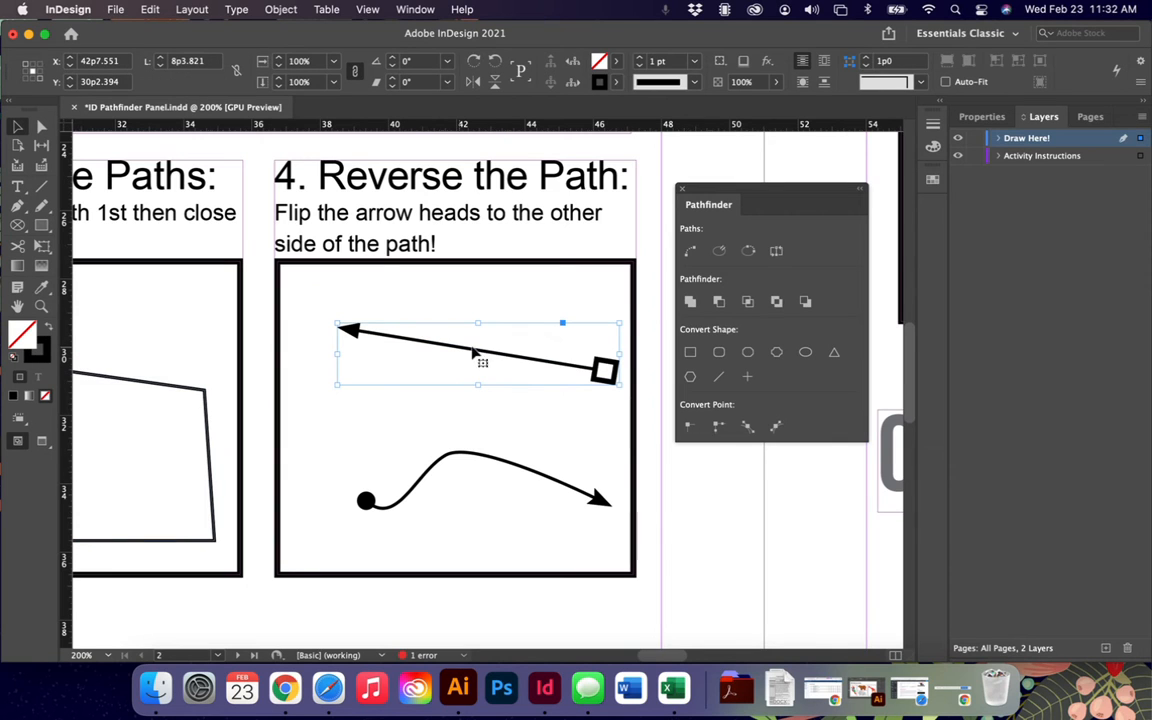
{"action": "left_click", "coordinate": [777, 251]}
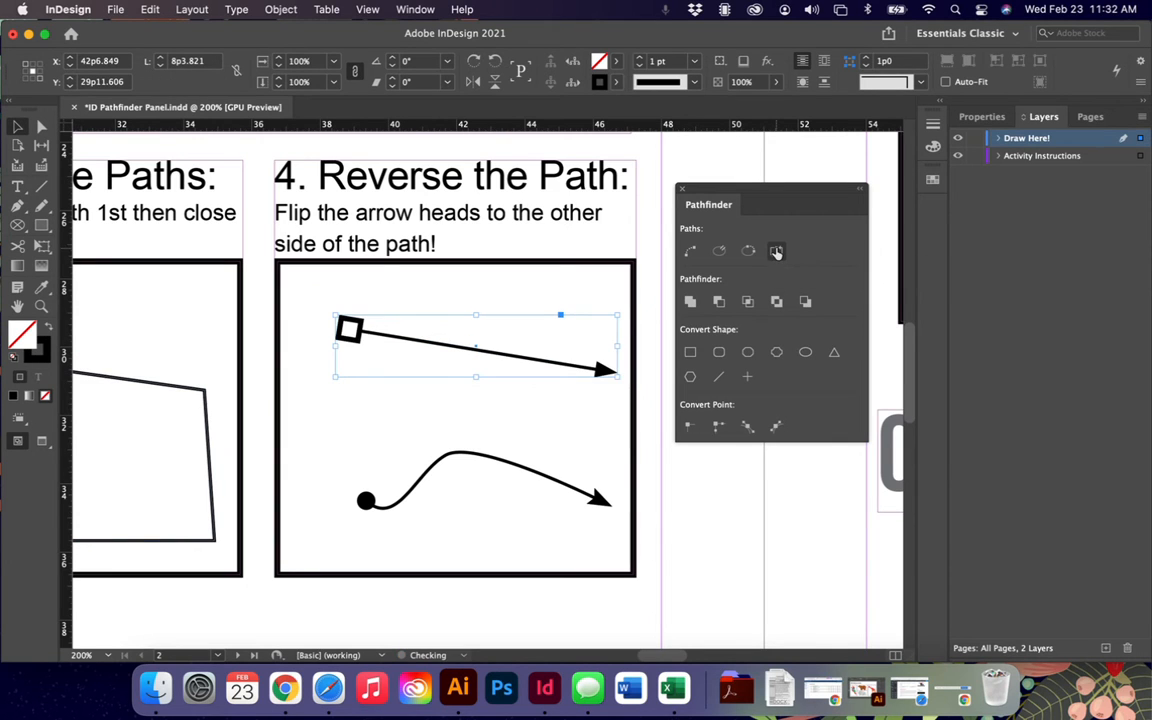
- Try Reverse Path repeatedly on the curved arrow in the Reverse the Path box and deselect it
{"action": "left_click", "coordinate": [598, 499]}
{"action": "left_click", "coordinate": [598, 499]}
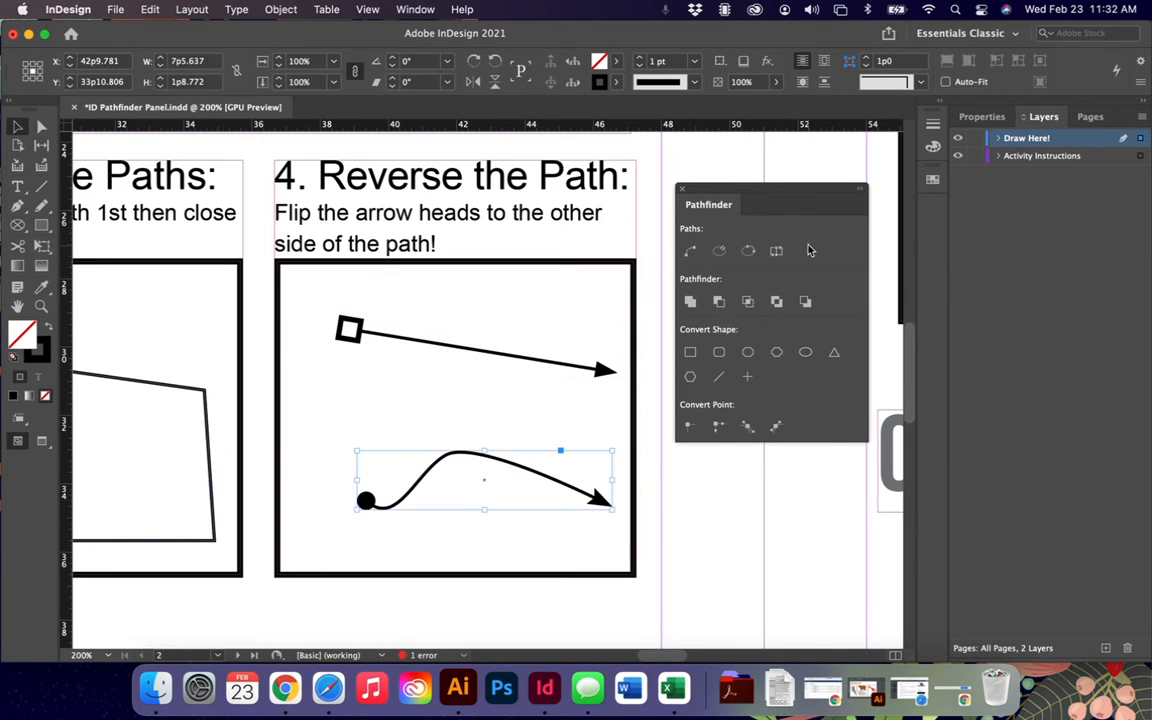
{"action": "left_click", "coordinate": [776, 251]}
{"action": "left_click", "coordinate": [776, 252]}
{"action": "left_click", "coordinate": [776, 252]}
{"action": "left_click", "coordinate": [776, 252]}
{"action": "left_click", "coordinate": [395, 376]}
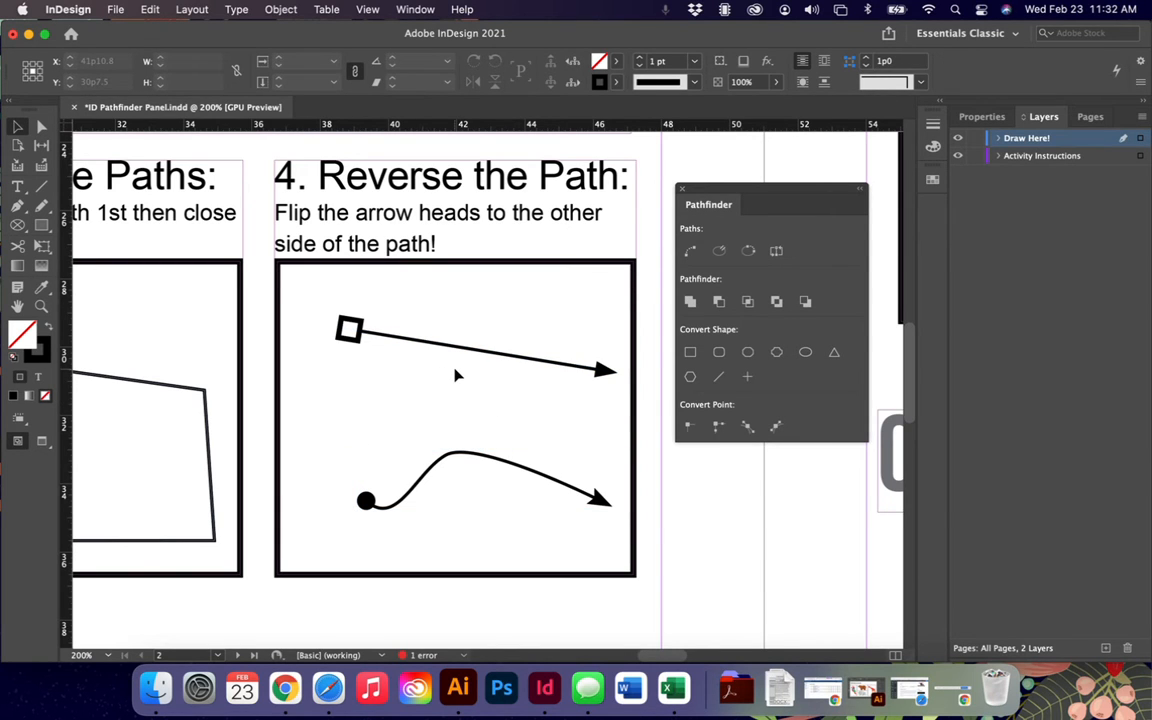
- Examine the Pathfinder section's Add, Subtract and Intersect examples
{"action": "key", "text": "super+minus"}
{"action": "scroll", "coordinate": [455, 375], "scroll_direction": "down", "scroll_amount": 6}
{"action": "scroll", "coordinate": [455, 375], "scroll_direction": "left", "scroll_amount": 10}
{"action": "scroll", "coordinate": [455, 375], "scroll_direction": "up", "scroll_amount": 2}
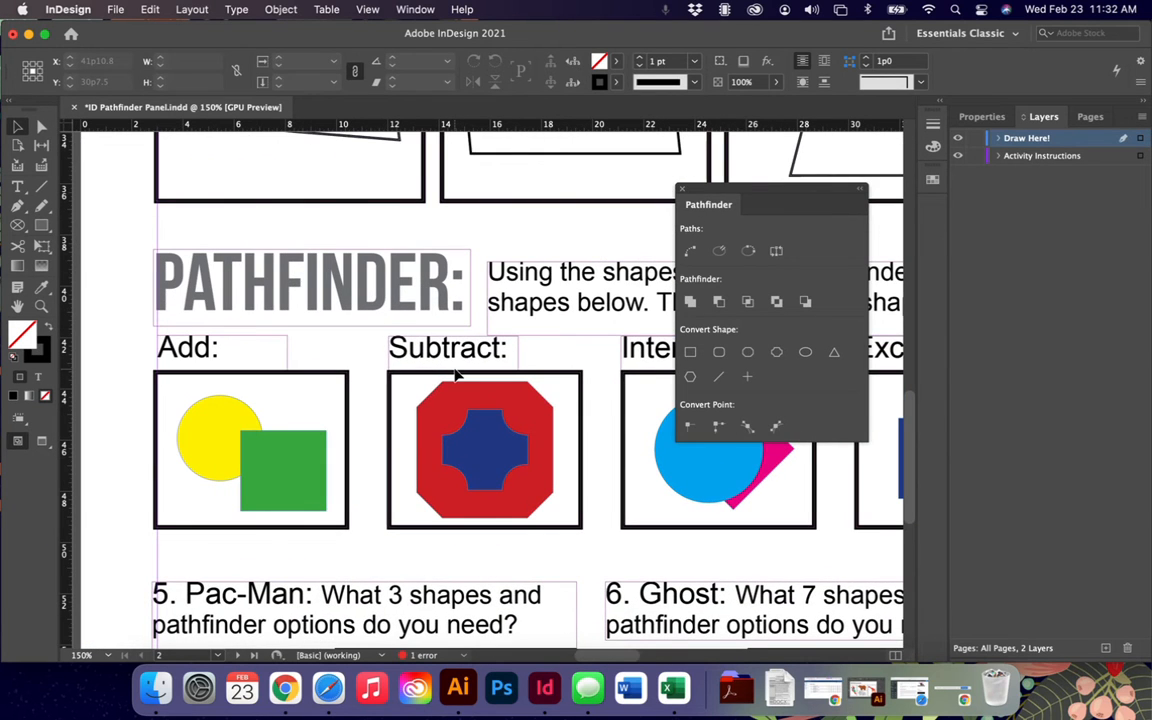
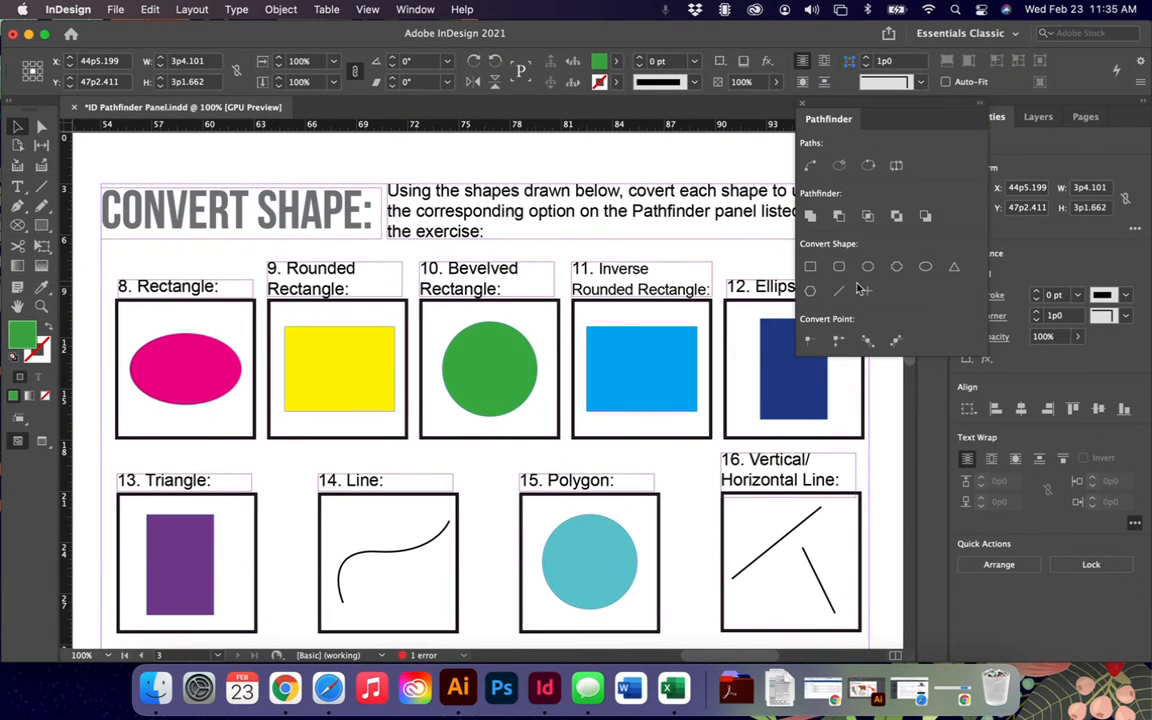
- Try converting the pink ellipse in box 8 to a rectangle, a rounded rectangle and a beveled rectangle, undoing each conversion
{"action": "left_click", "coordinate": [184, 376]}
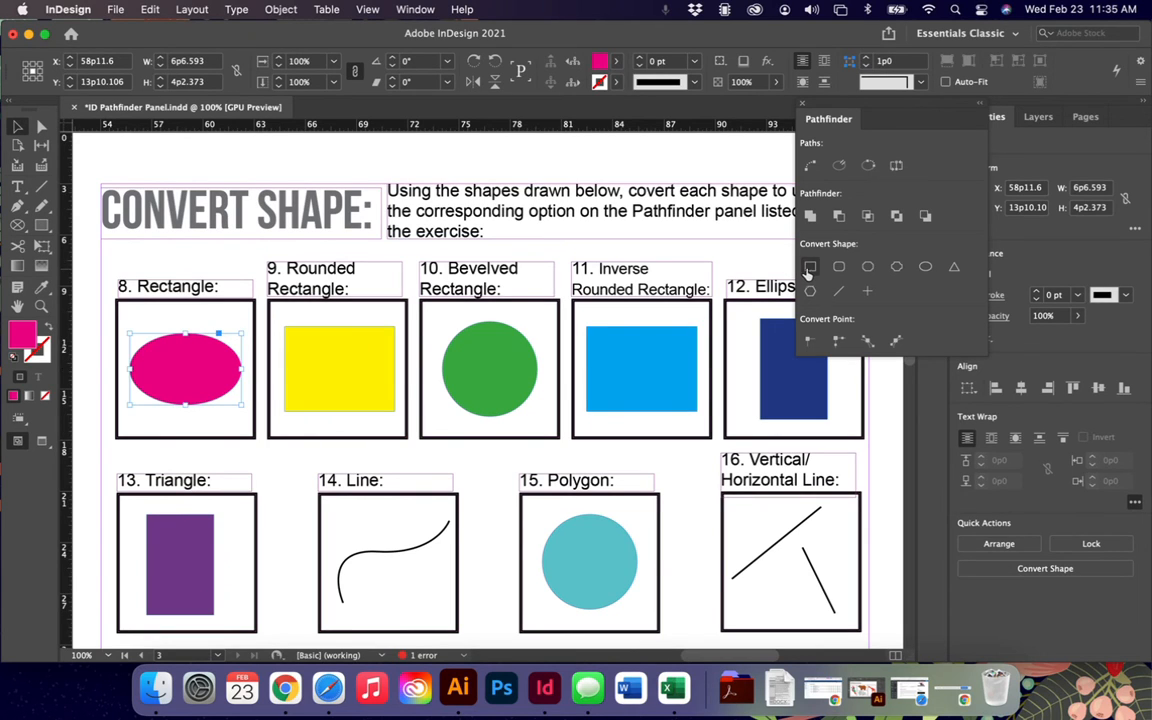
{"action": "left_click", "coordinate": [810, 268]}
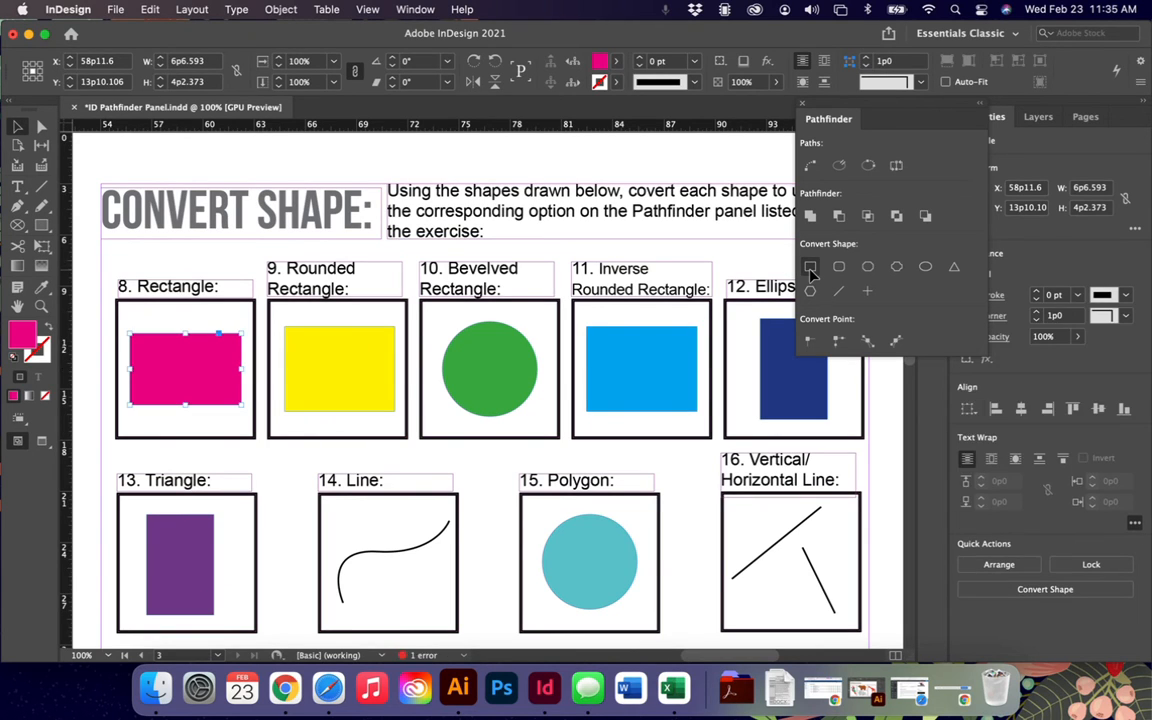
{"action": "key", "text": "super+z"}
{"action": "left_click", "coordinate": [836, 269]}
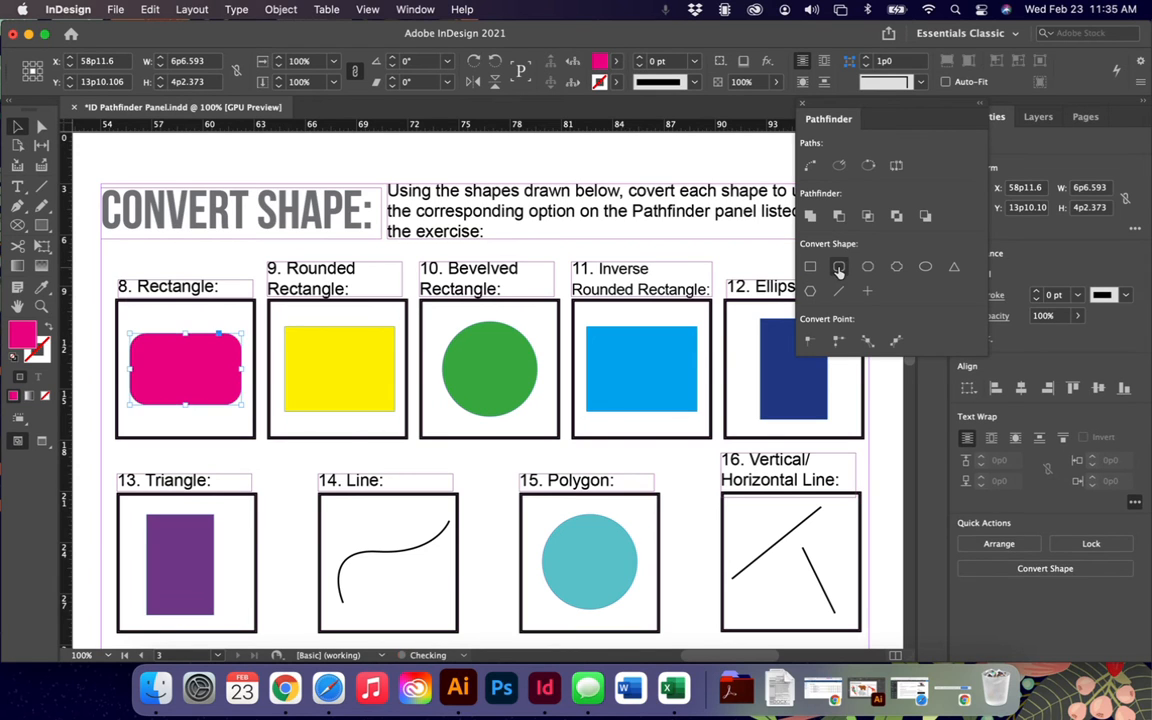
{"action": "left_click", "coordinate": [867, 268]}
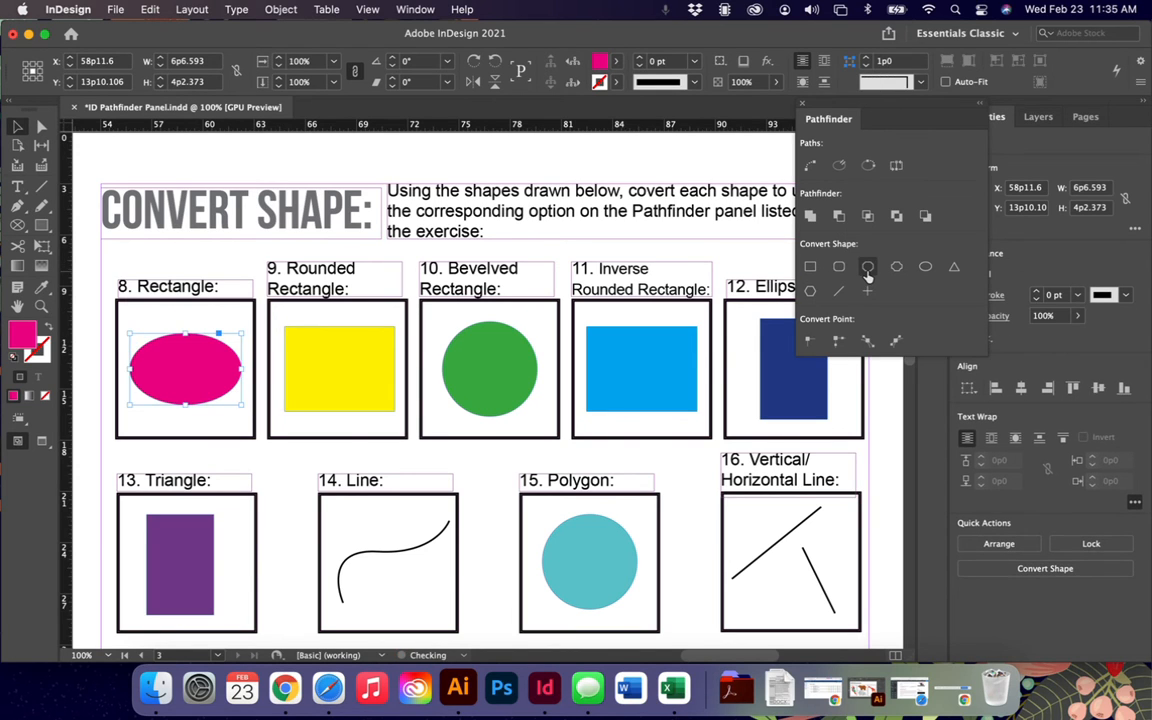
{"action": "left_click", "coordinate": [867, 272]}
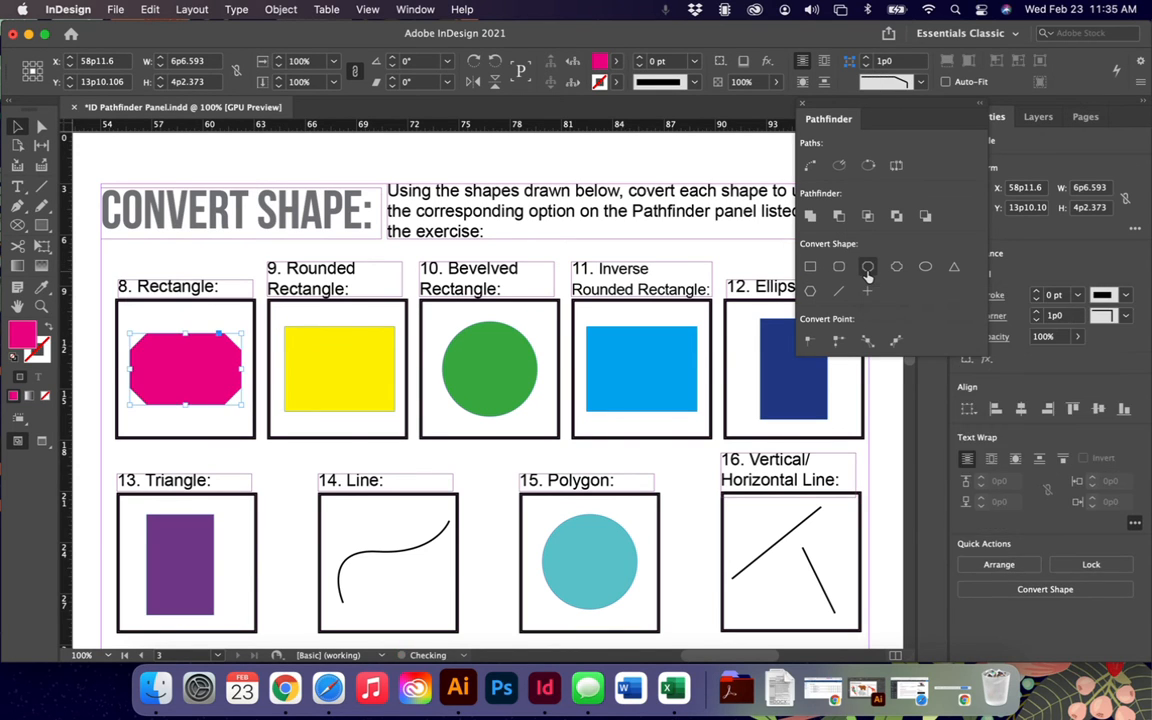
{"action": "key", "text": "super+z"}
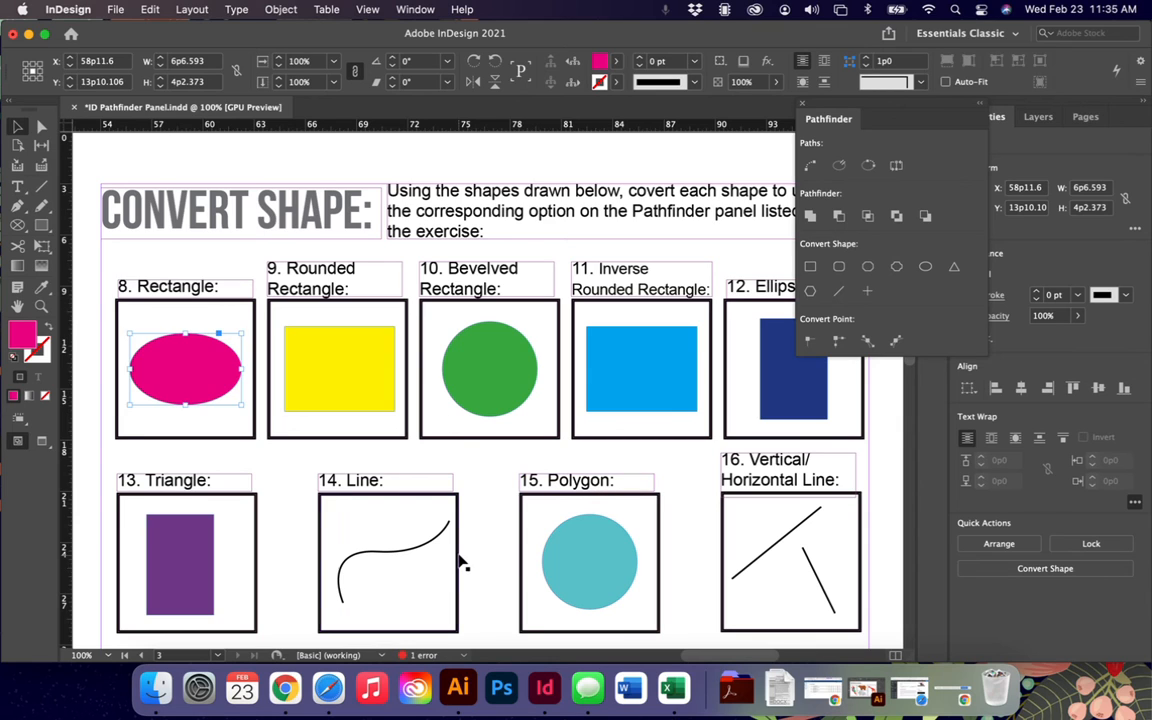
- Try converting the curve in box 14 to a rounded rectangle and the long line in box 16 to a beveled rectangle, undoing both
{"action": "left_click", "coordinate": [410, 543]}
{"action": "left_click", "coordinate": [839, 266]}
{"action": "key", "text": "super+z"}
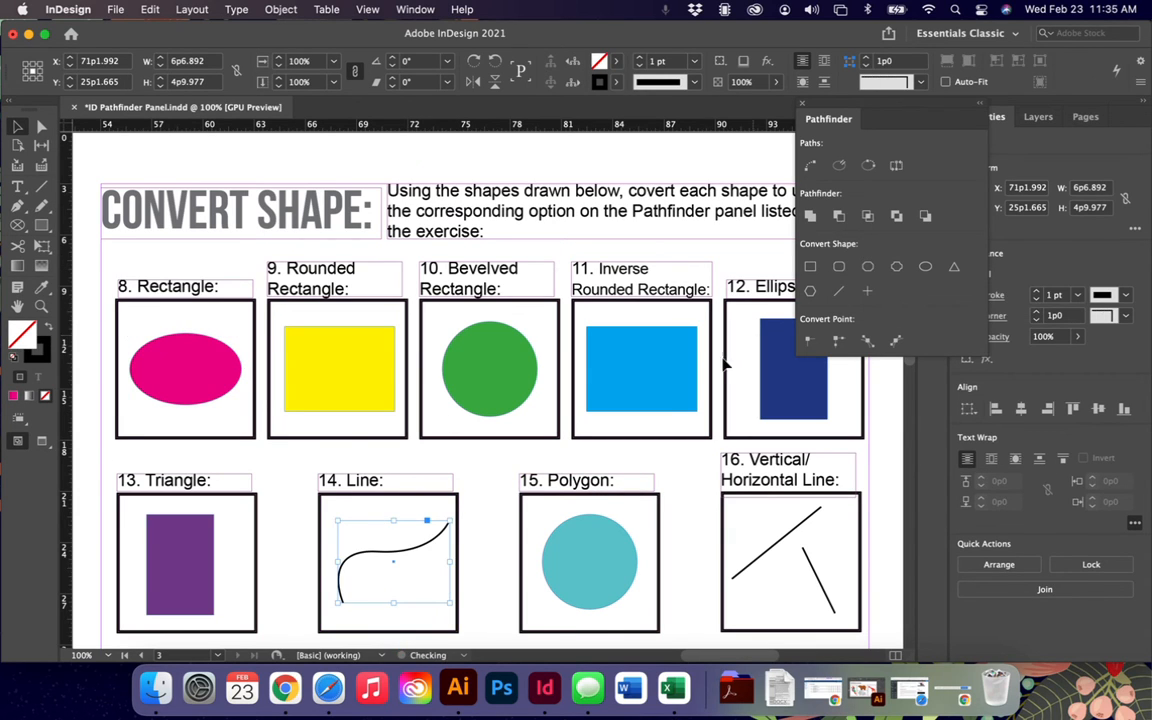
{"action": "left_click", "coordinate": [766, 553]}
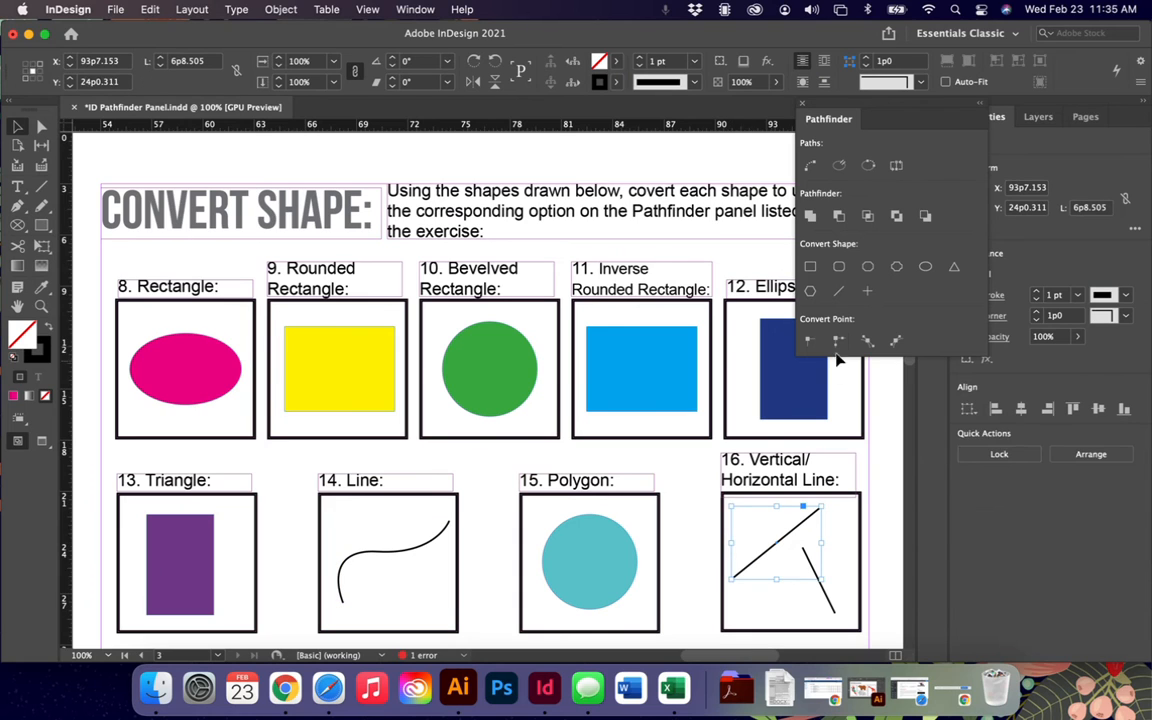
{"action": "left_click", "coordinate": [868, 266]}
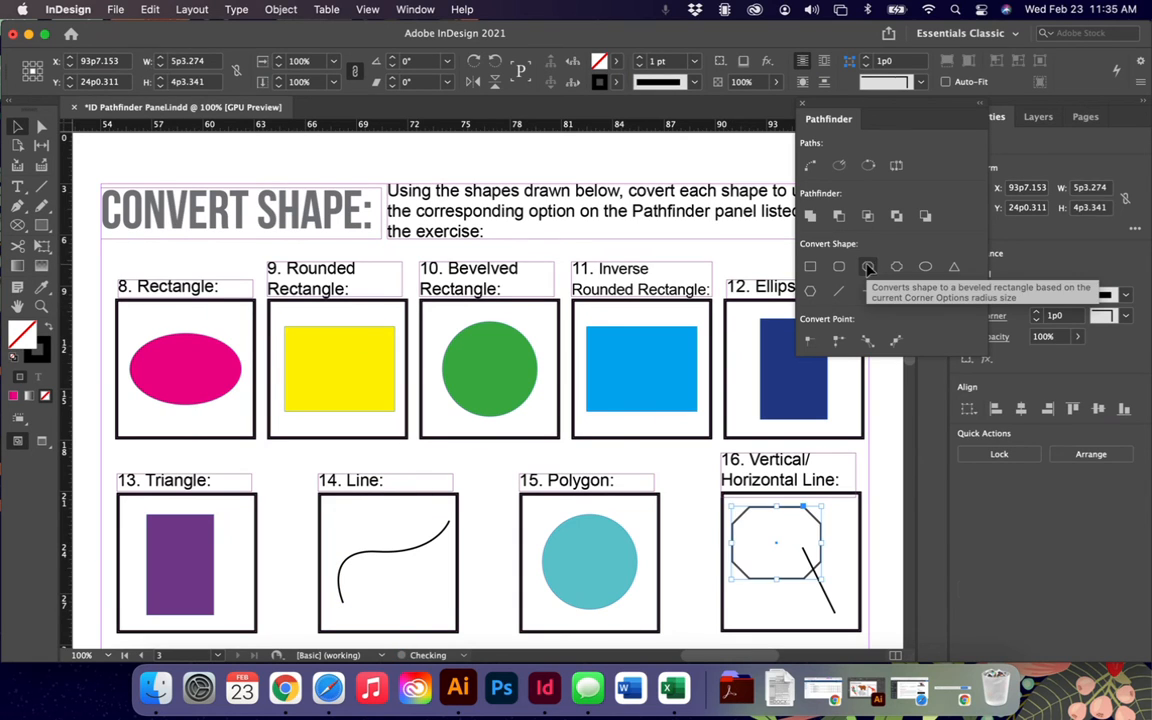
{"action": "key", "text": "super+z"}
{"action": "left_click", "coordinate": [835, 597]}
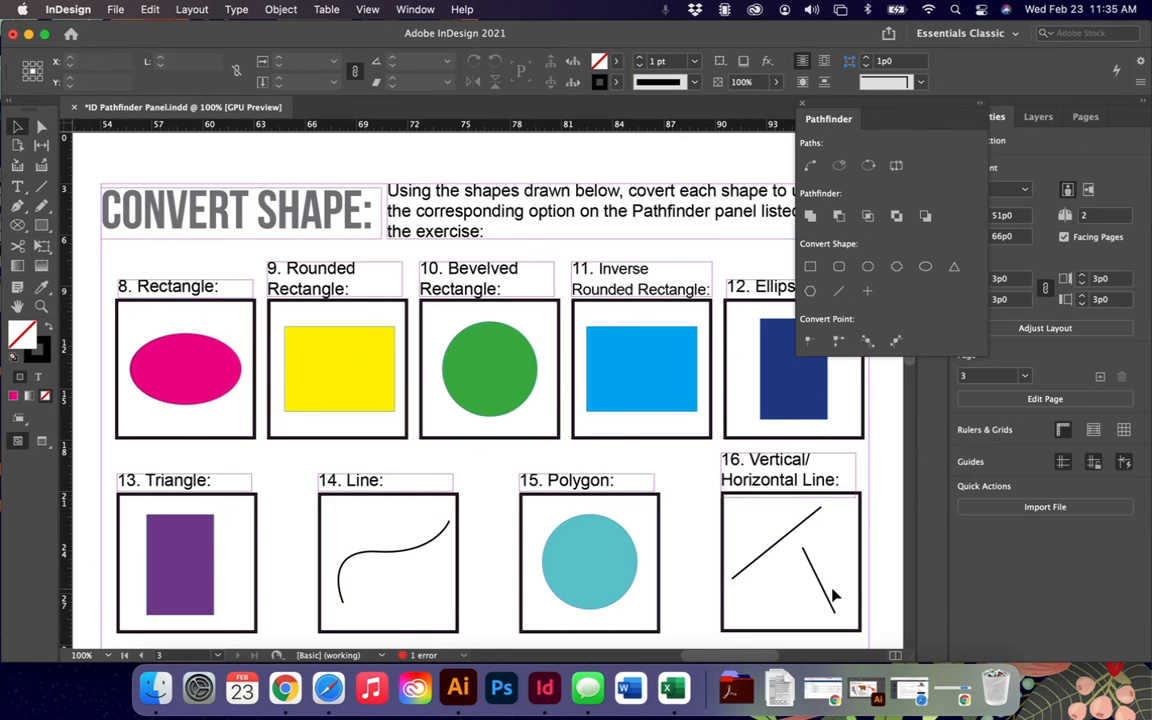
- Try converting the teal circle in box 15 to a line twice, undoing each conversion and deselecting the circle
{"action": "left_click", "coordinate": [617, 568]}
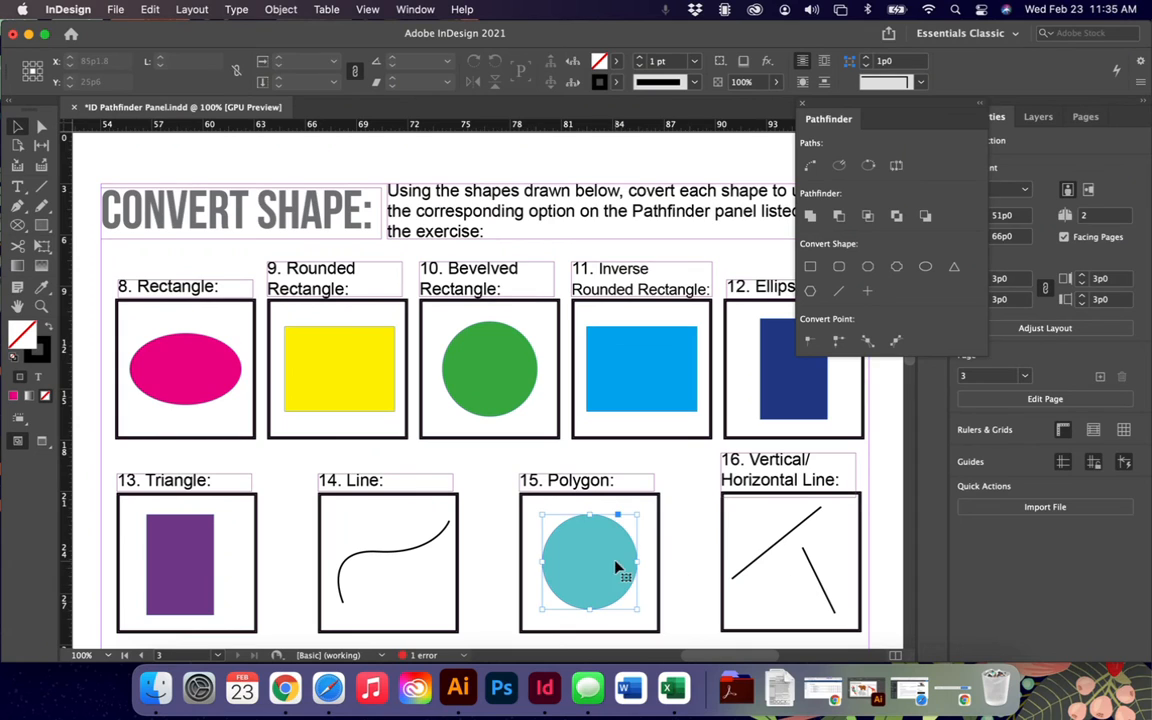
{"action": "left_click", "coordinate": [838, 292]}
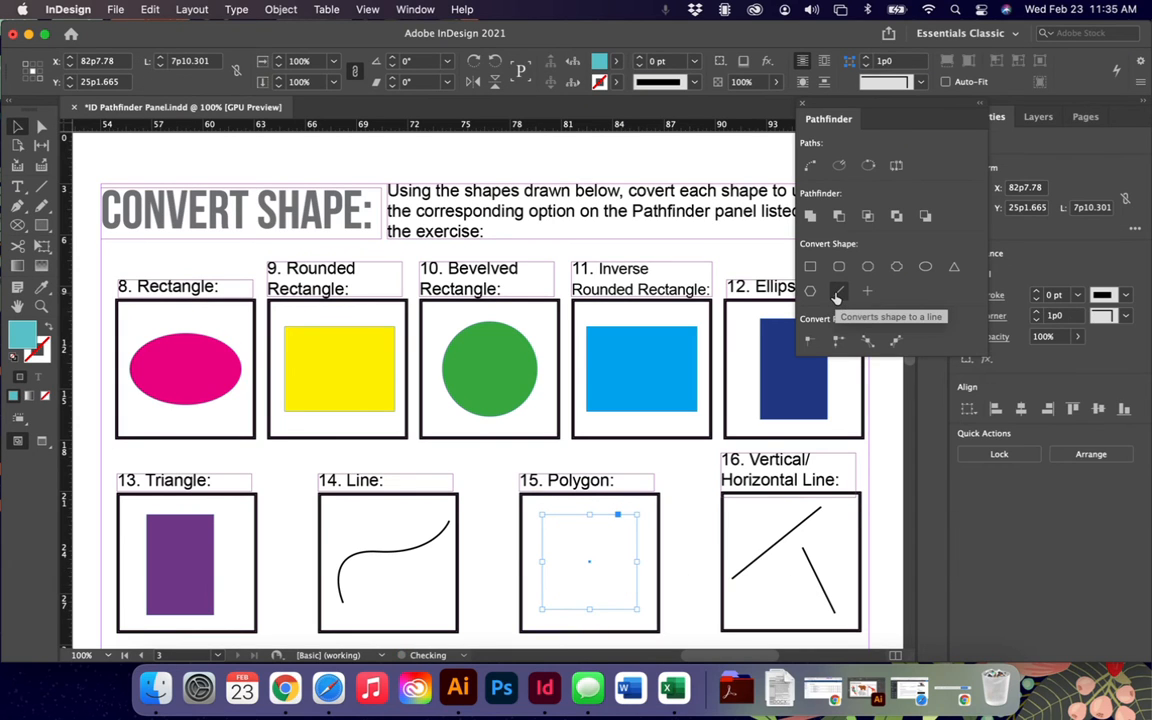
{"action": "key", "text": "super+z"}
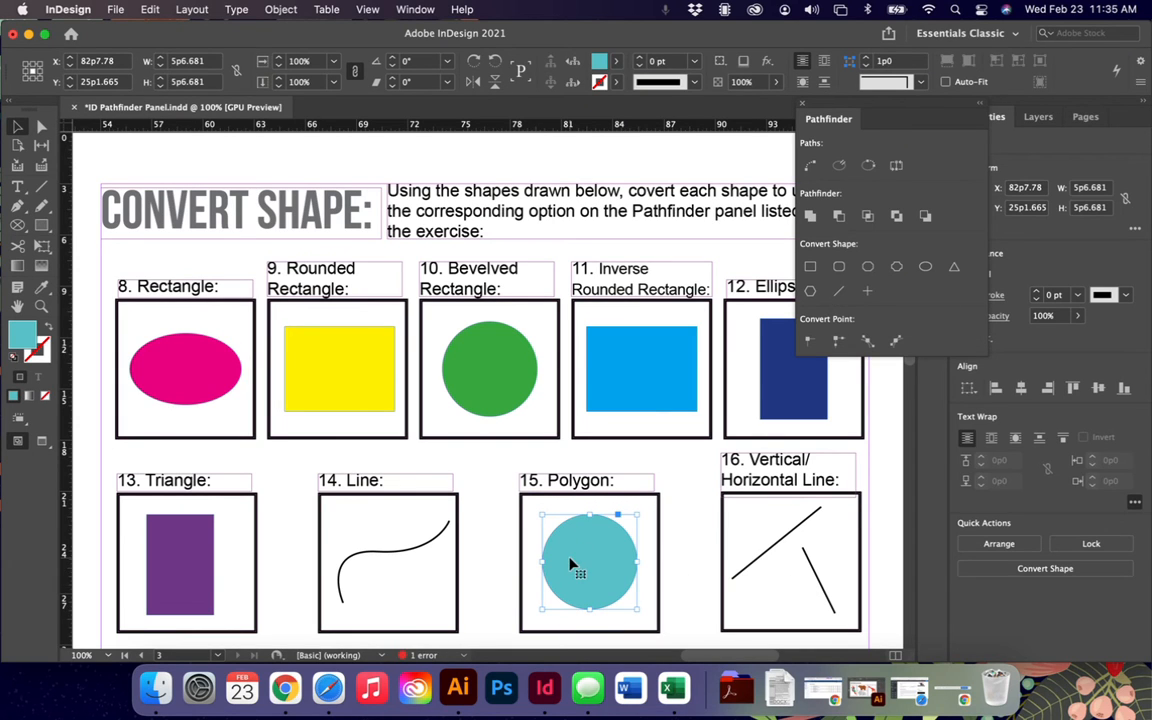
{"action": "left_click", "coordinate": [838, 291]}
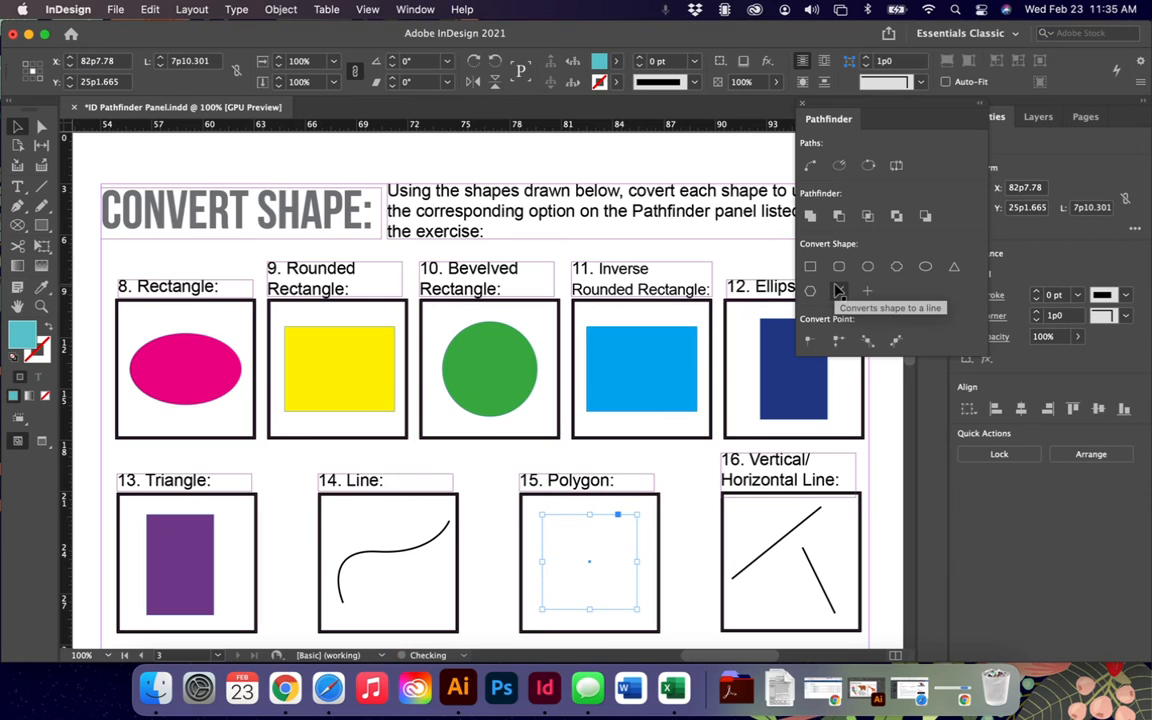
{"action": "key", "text": "super+z"}
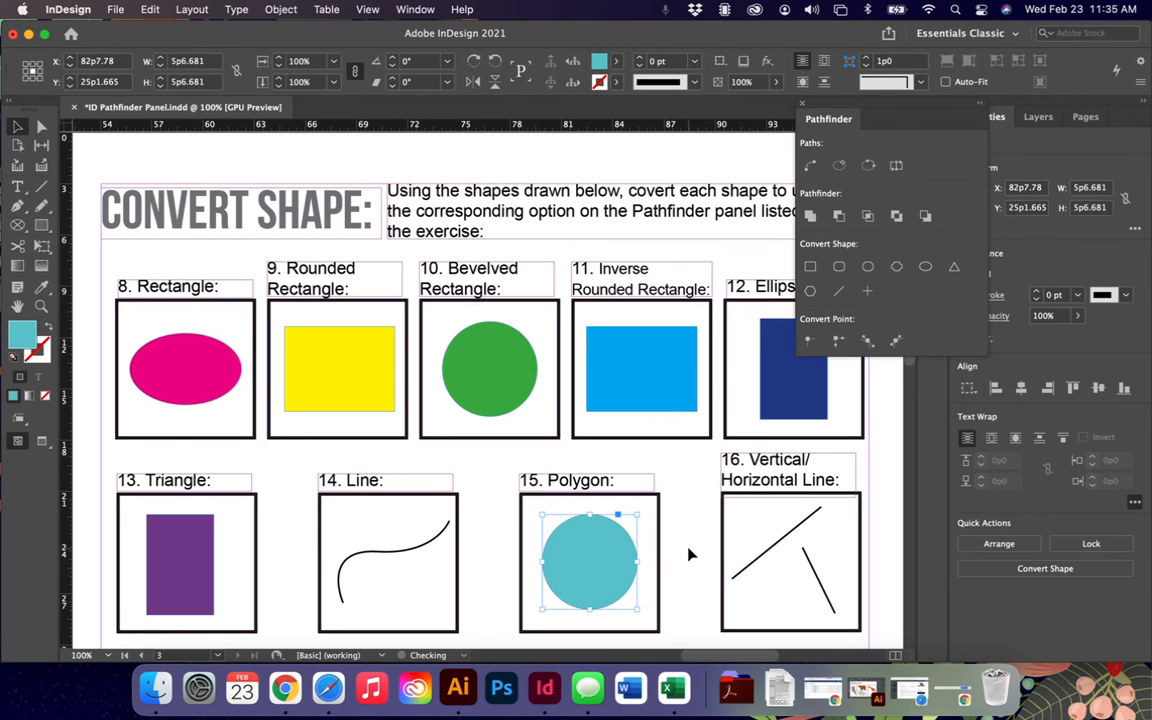
{"action": "left_click", "coordinate": [689, 548]}
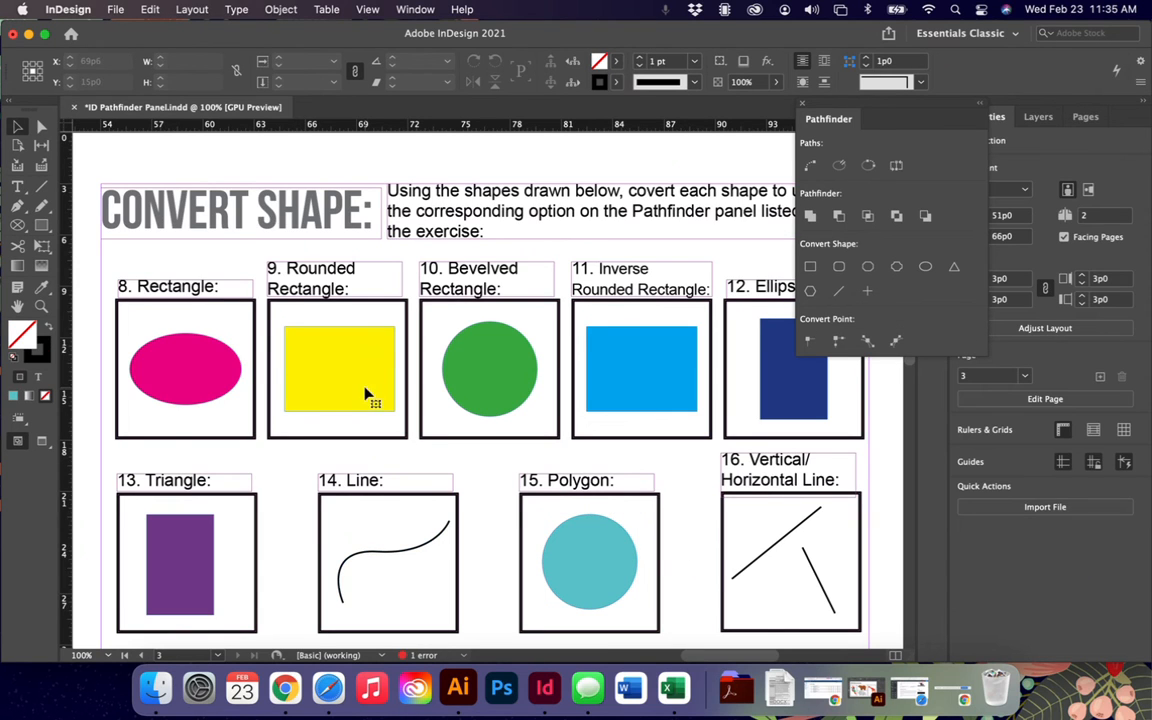
- Convert the yellow rectangle in box 9 to a rounded rectangle, undoing a trial conversion to a line
{"action": "left_click", "coordinate": [340, 360]}
{"action": "left_click", "coordinate": [842, 291]}
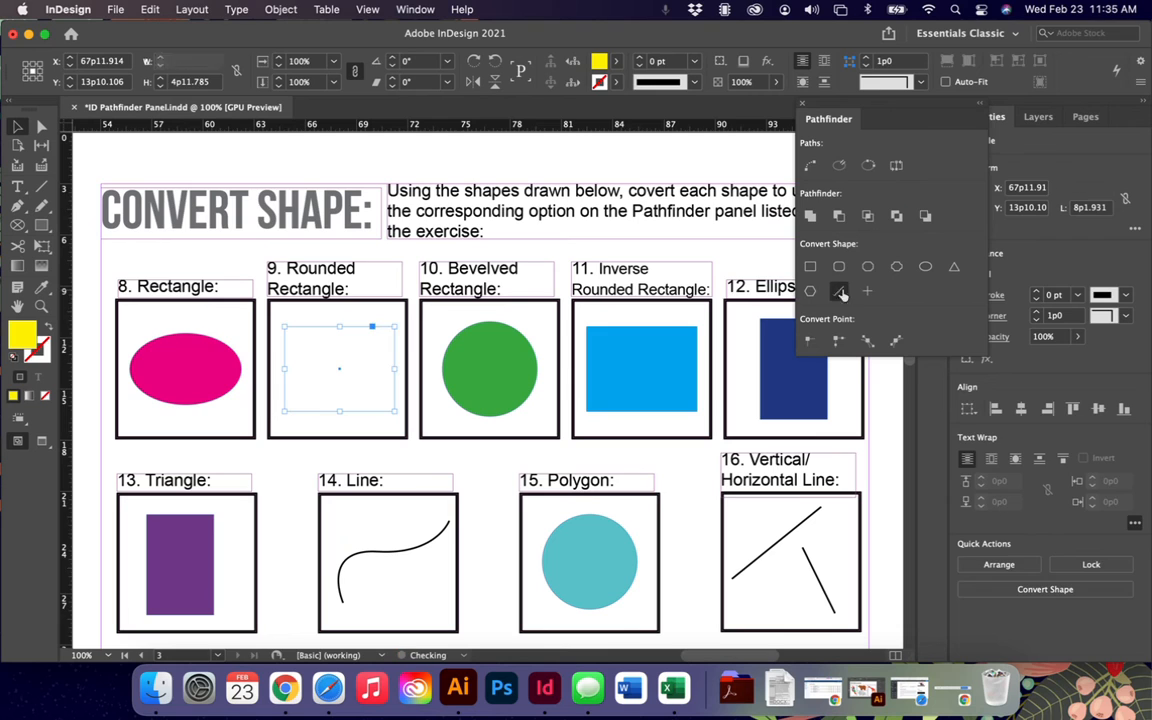
{"action": "left_click", "coordinate": [840, 268]}
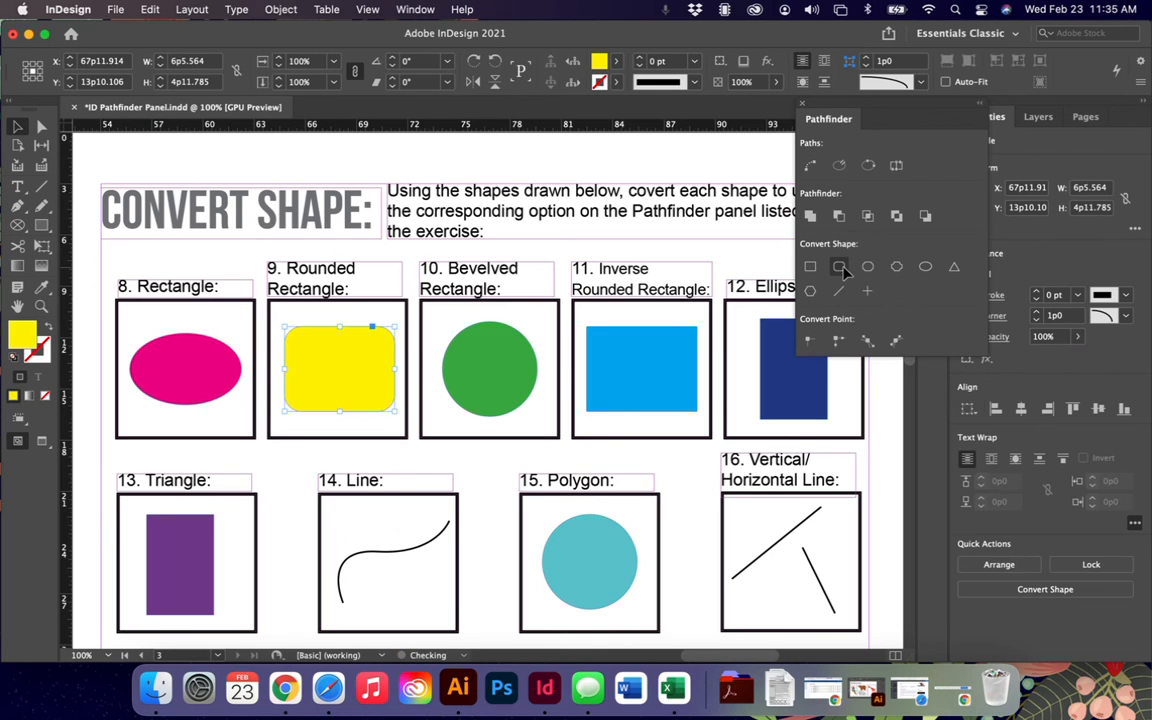
{"action": "left_click", "coordinate": [840, 290]}
{"action": "key", "text": "super+z"}
{"action": "left_click", "coordinate": [442, 465]}
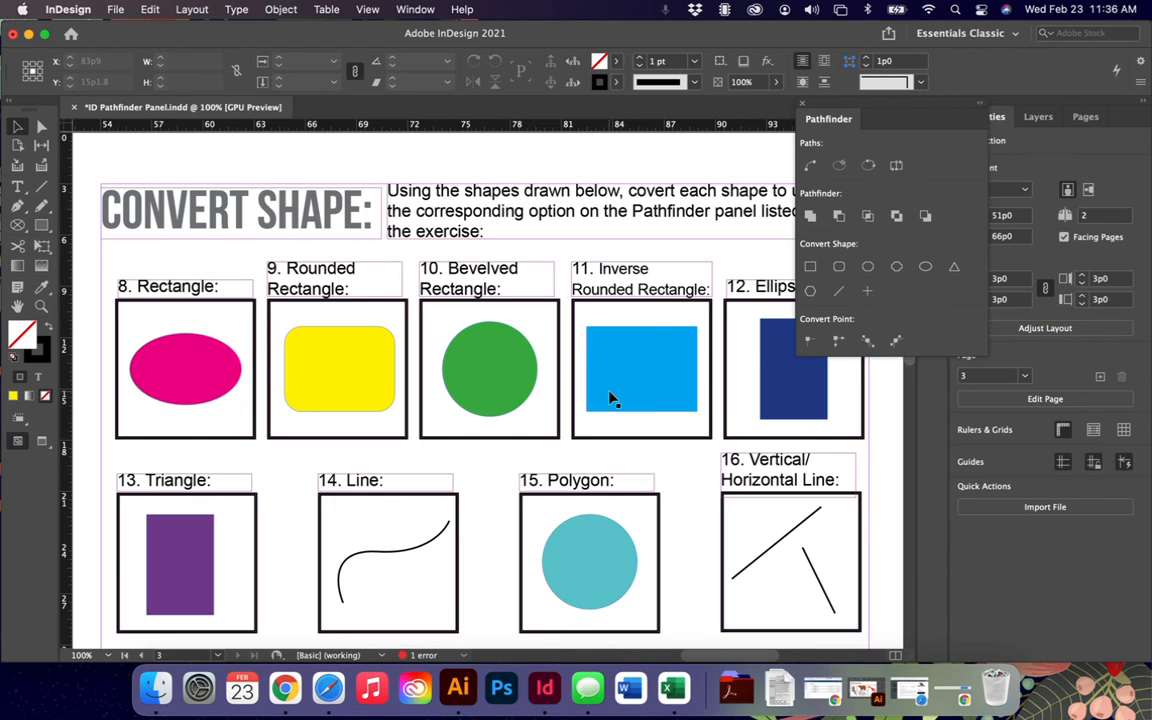
- Move the Pathfinder panel clear of the Symmetrical exercise in the Convert Points section
{"action": "scroll", "coordinate": [593, 472], "scroll_direction": "right", "scroll_amount": 1}
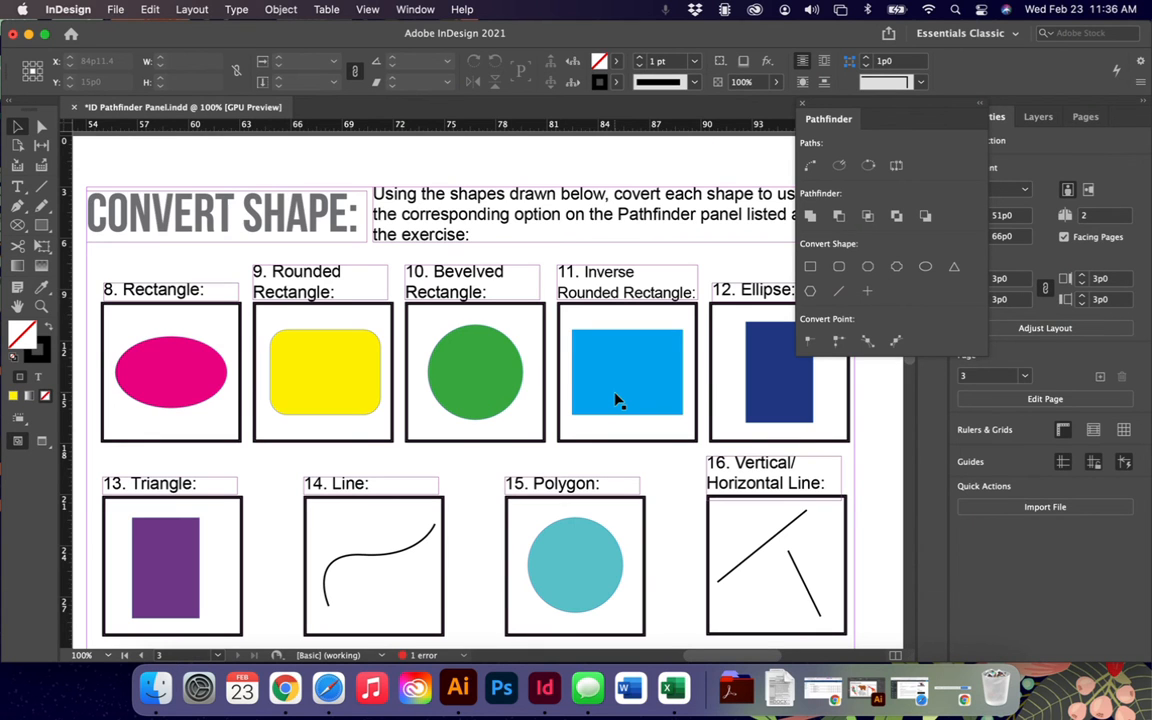
{"action": "scroll", "coordinate": [615, 400], "scroll_direction": "down", "scroll_amount": 10}
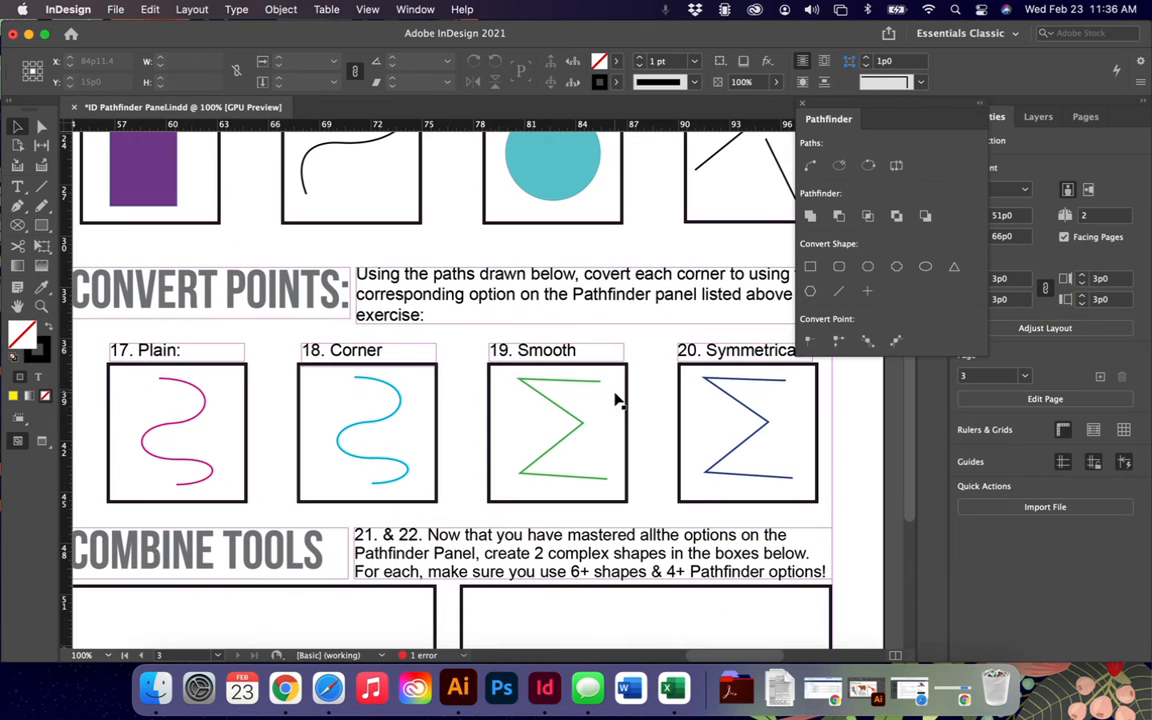
{"action": "left_click_drag", "start_coordinate": [826, 107], "coordinate": [865, 102]}
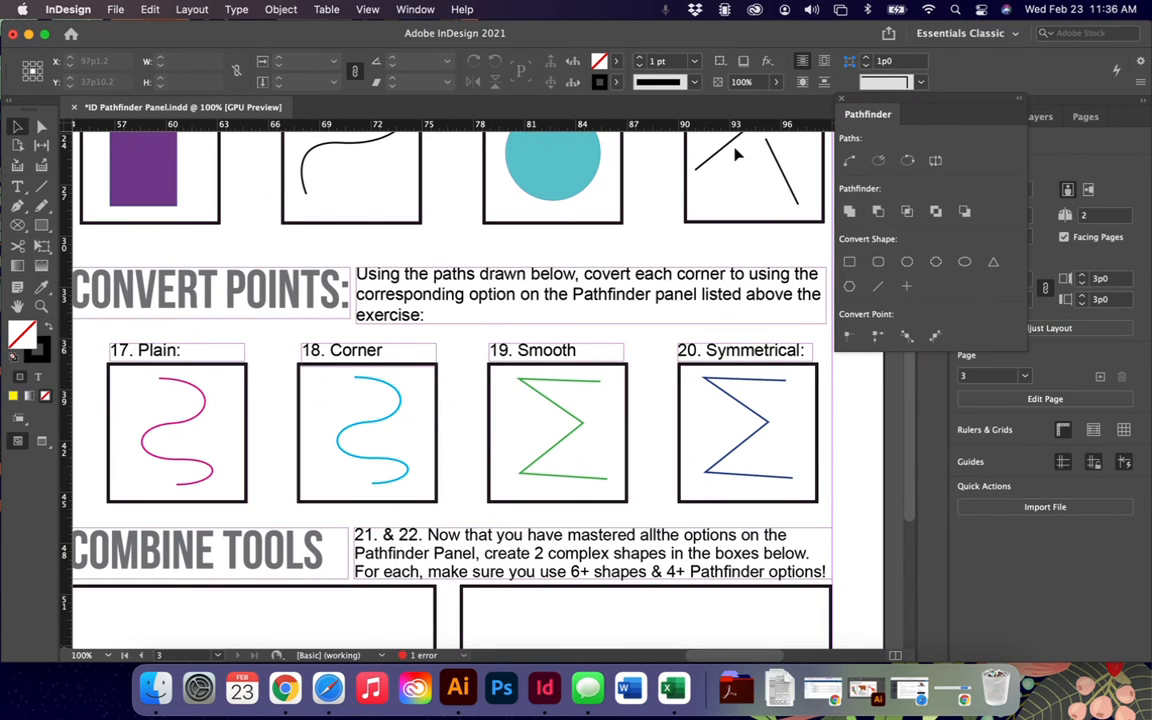
- Try converting the points of the pink curve in box 17 to plain points, undoing the conversion
{"action": "left_click", "coordinate": [193, 426]}
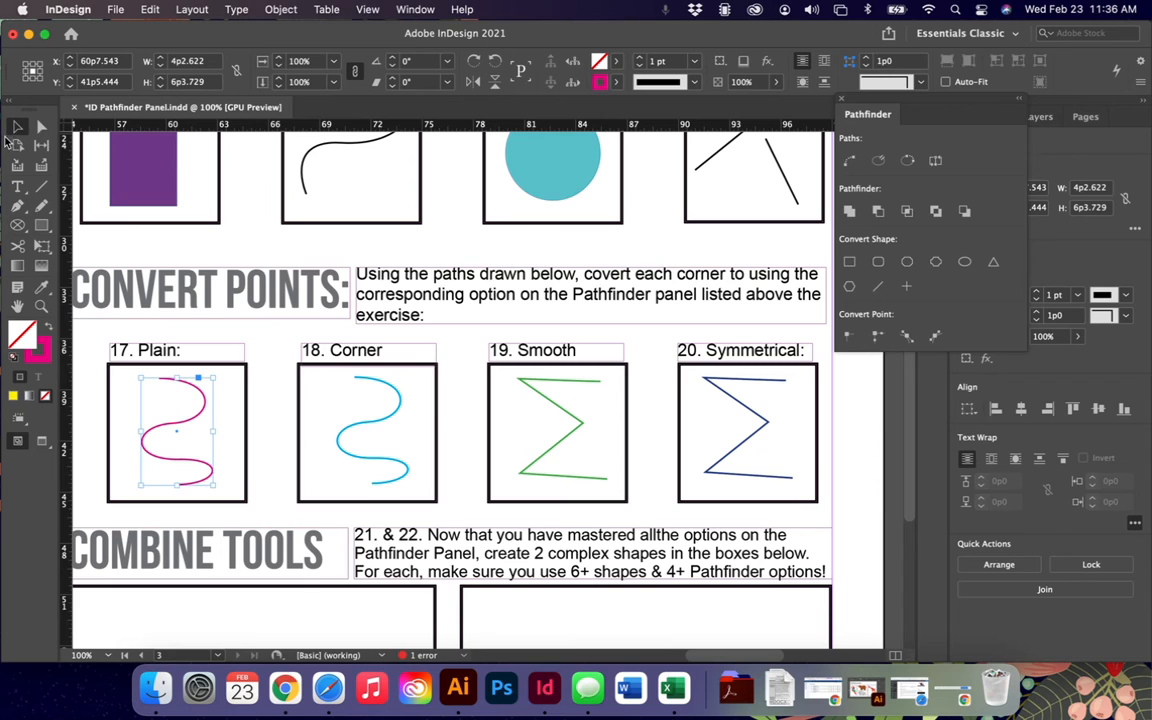
{"action": "left_click", "coordinate": [22, 206]}
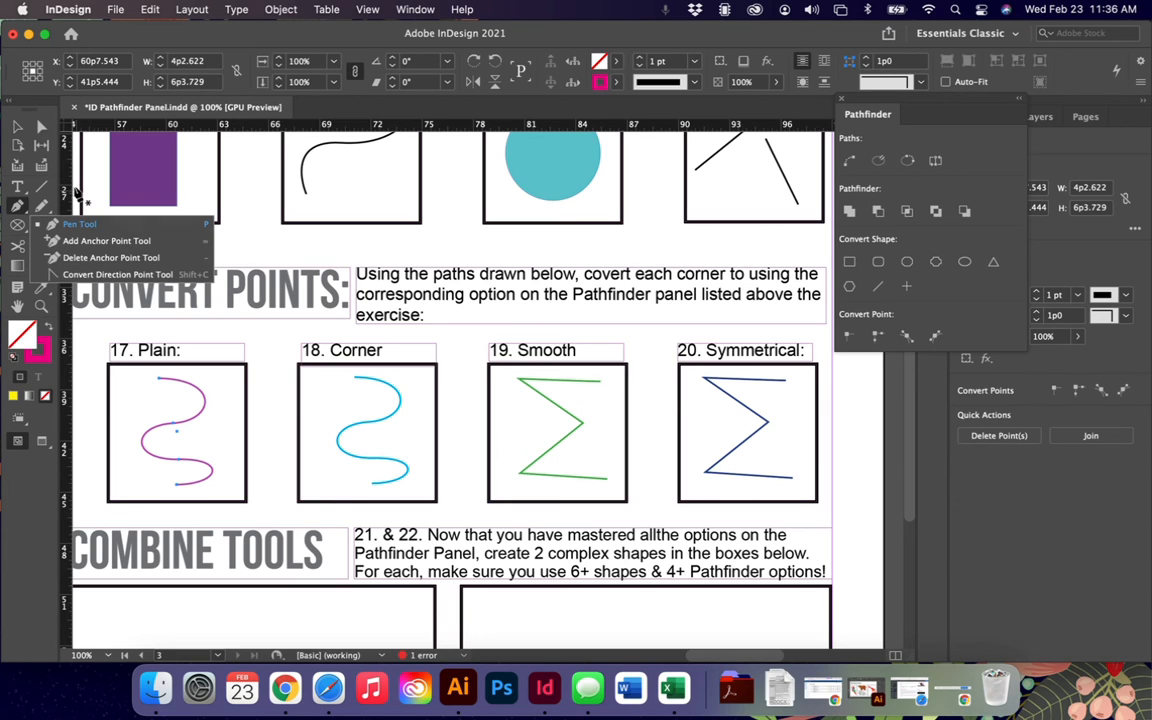
{"action": "left_click", "coordinate": [17, 125]}
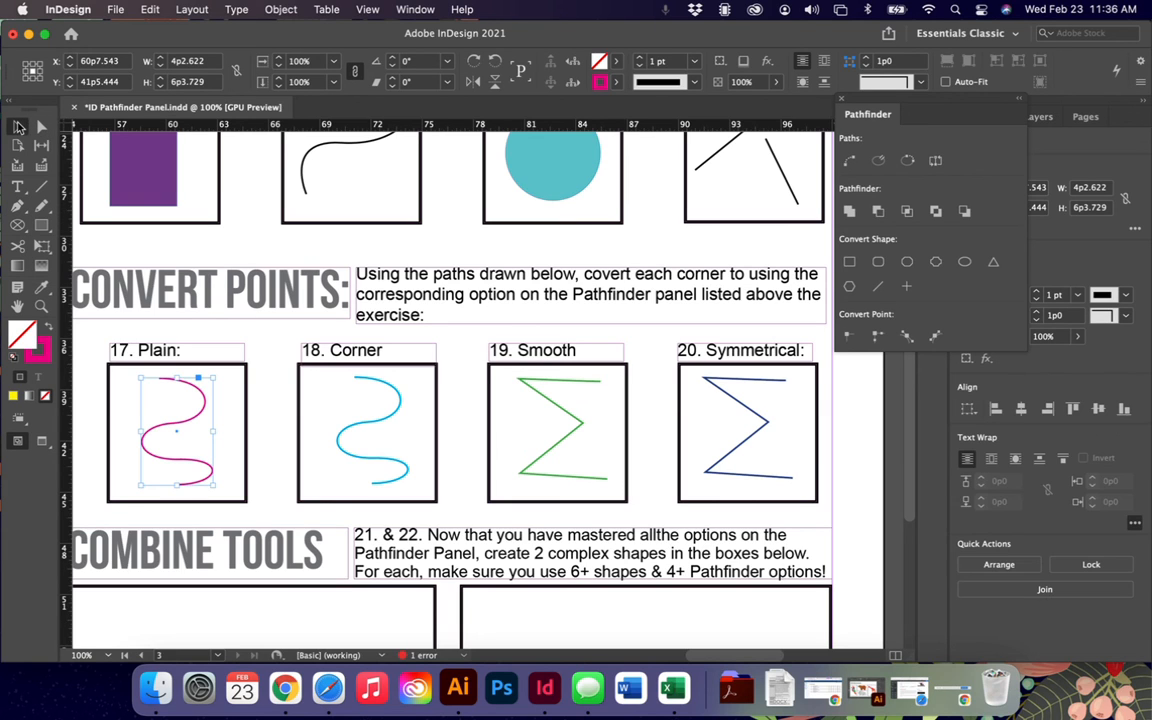
{"action": "left_click", "coordinate": [852, 341]}
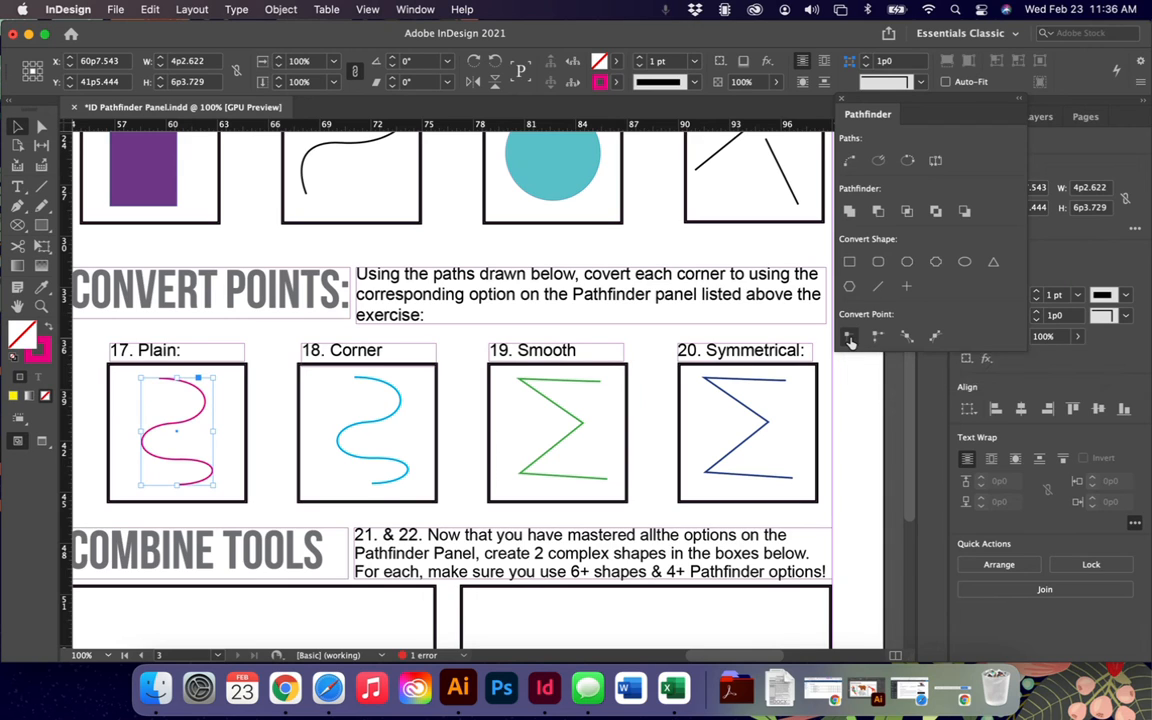
{"action": "left_click", "coordinate": [40, 124]}
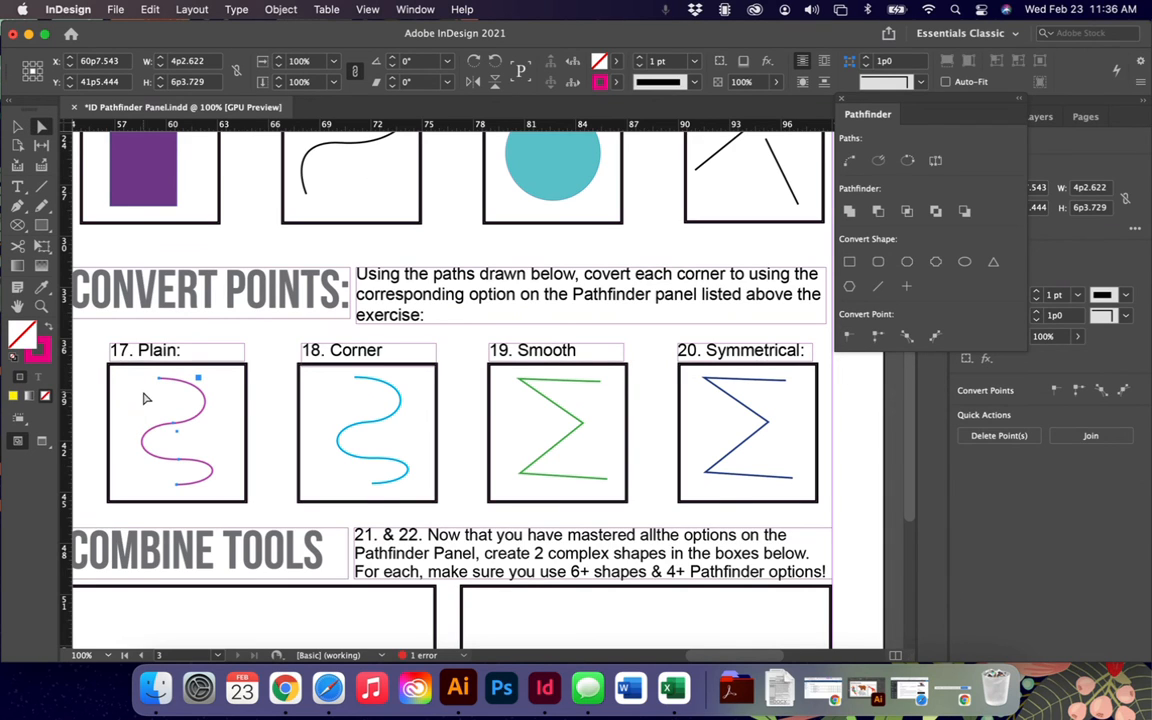
{"action": "left_click", "coordinate": [852, 341]}
{"action": "key", "text": "super+z"}
- Convert the anchor points of the blue curve in box 18 to corner points
{"action": "left_click", "coordinate": [400, 402]}
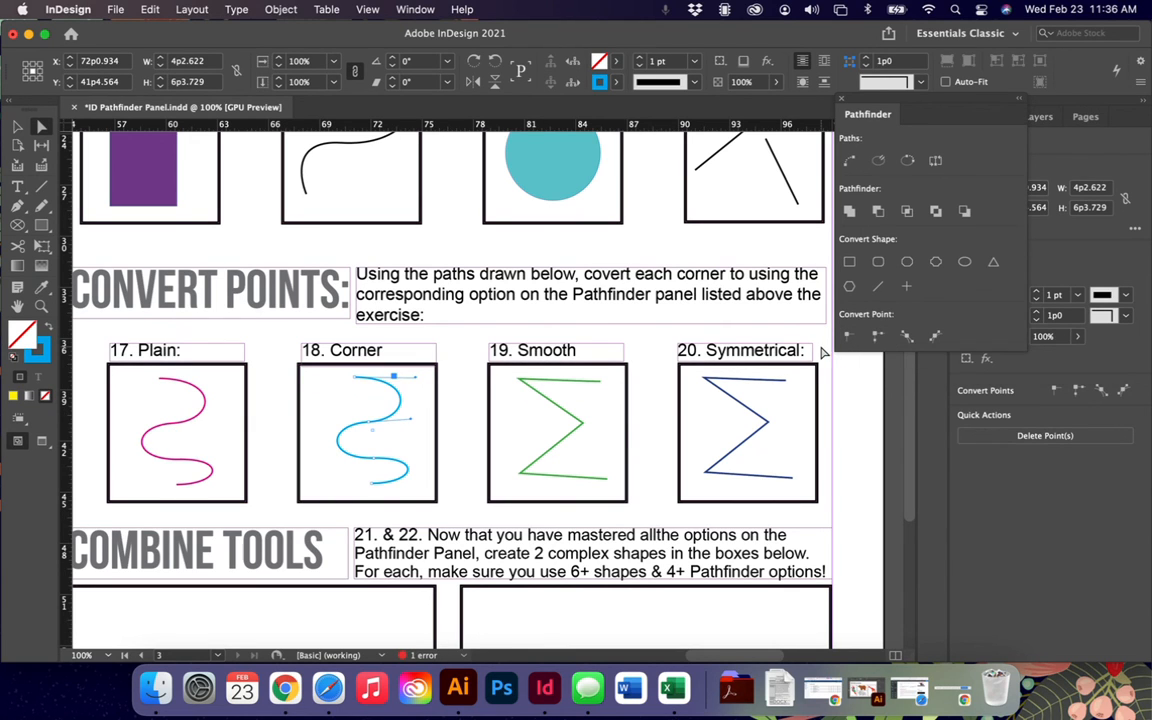
{"action": "key", "text": "v"}
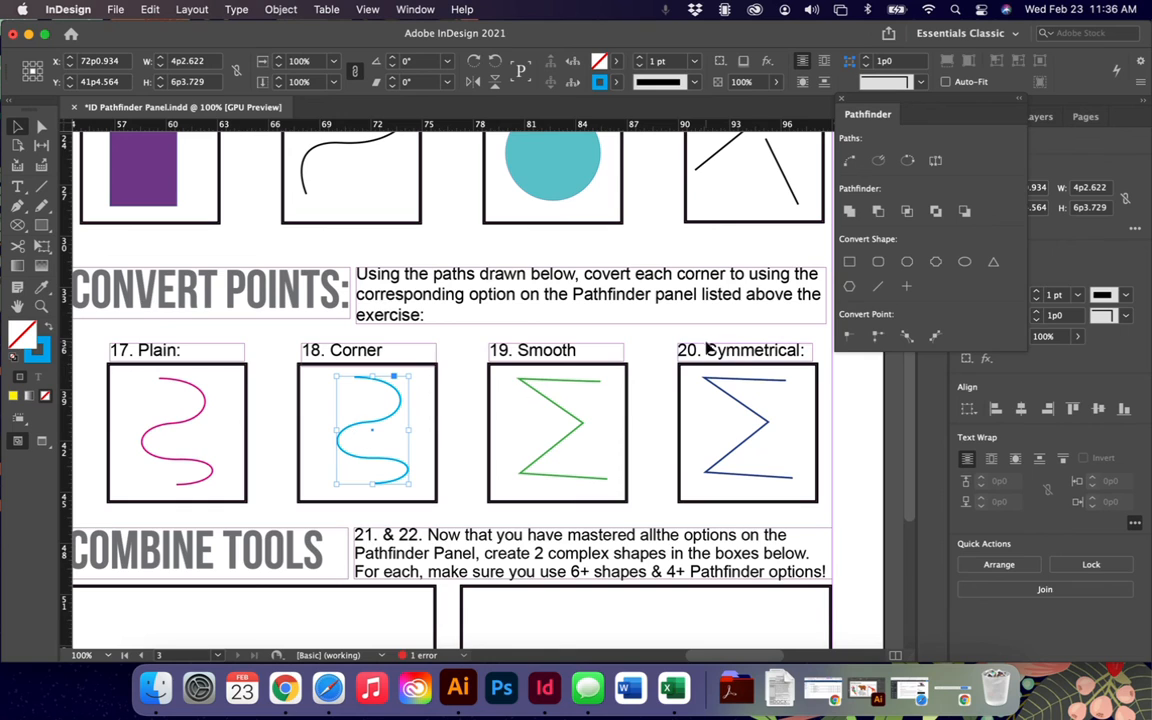
{"action": "key", "text": "a"}
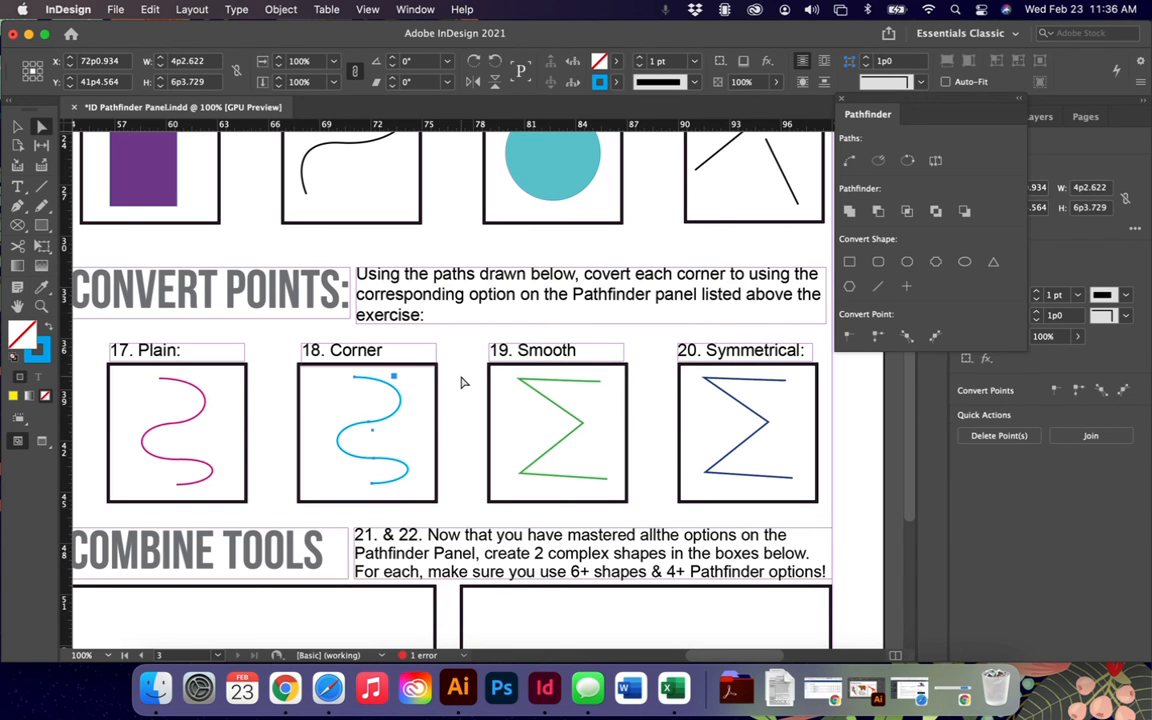
{"action": "left_click", "coordinate": [377, 425]}
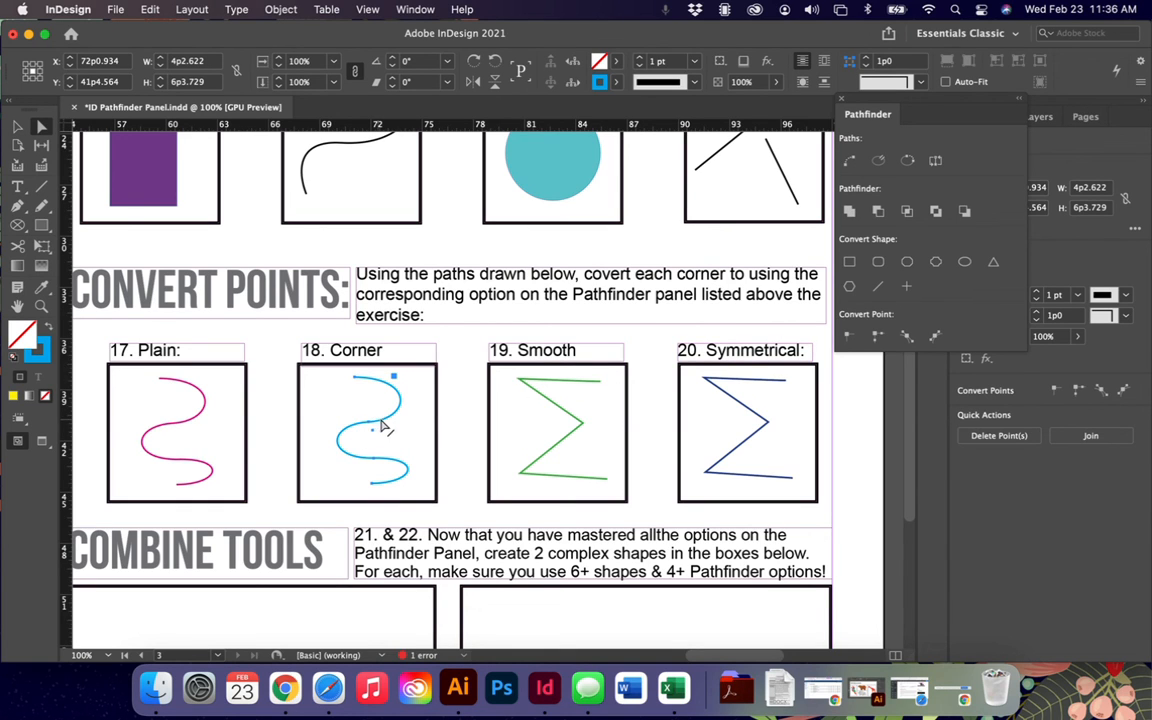
{"action": "left_click", "coordinate": [879, 338]}
- Try converting only the middle point of the green zigzag in box 19 to a smooth point, undoing the conversion
{"action": "left_click", "coordinate": [571, 441]}
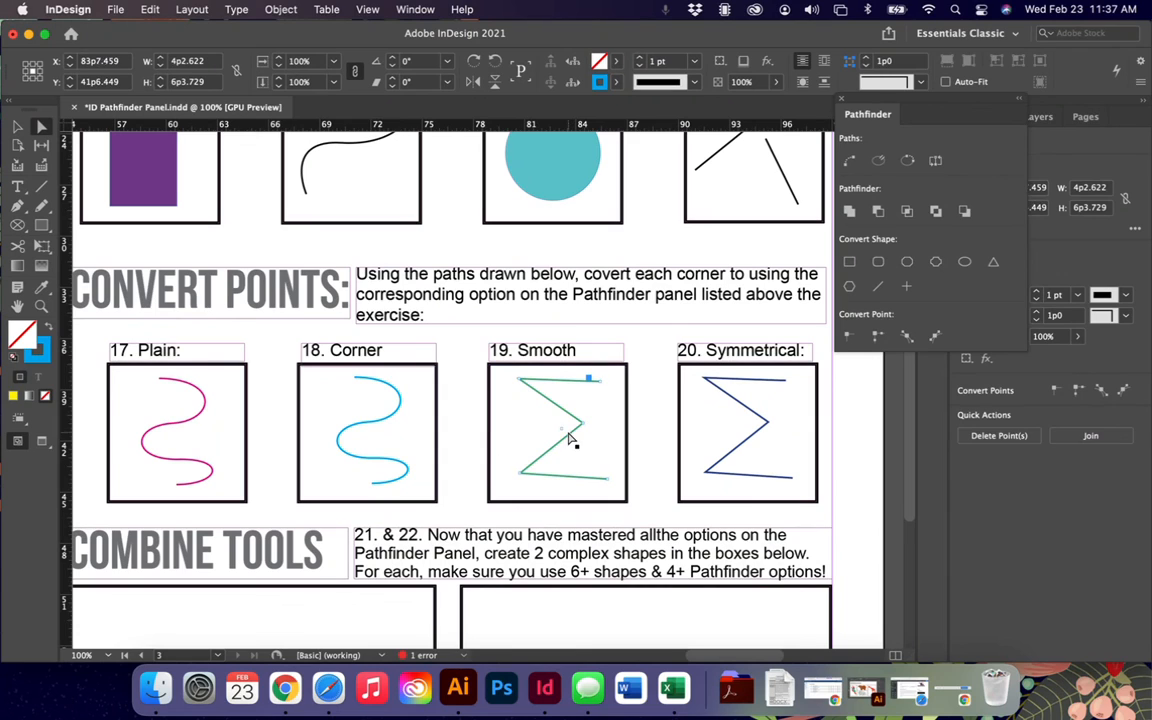
{"action": "left_click", "coordinate": [907, 338]}
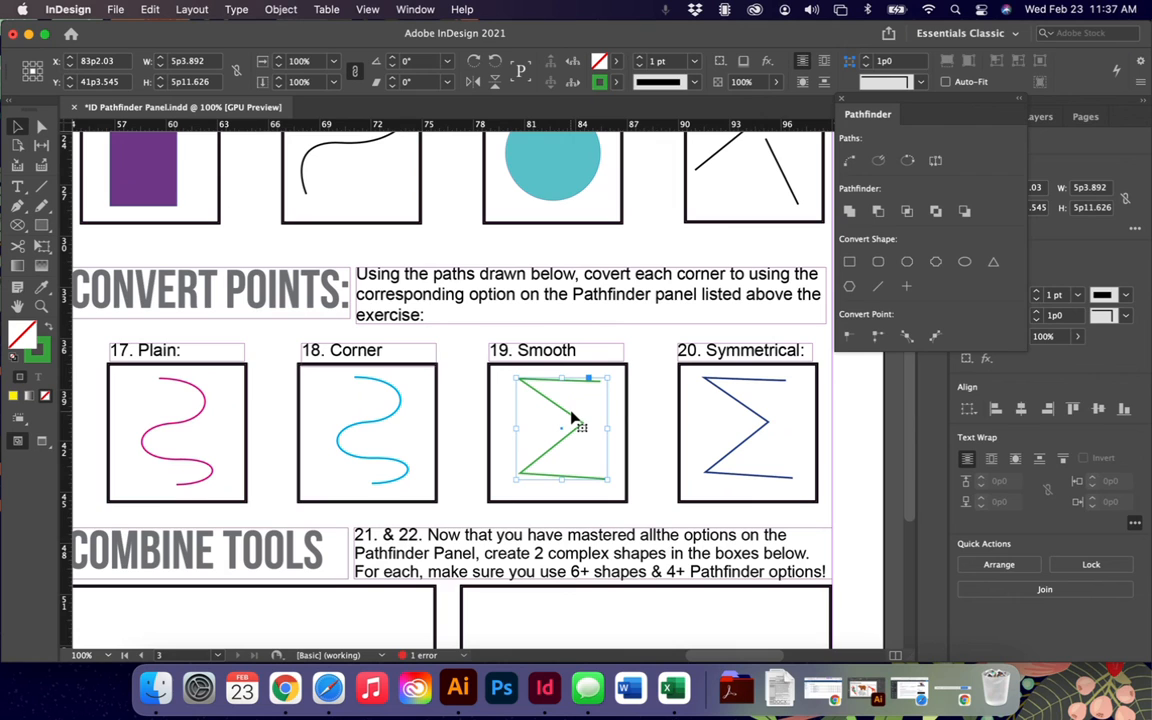
{"action": "left_click", "coordinate": [838, 370]}
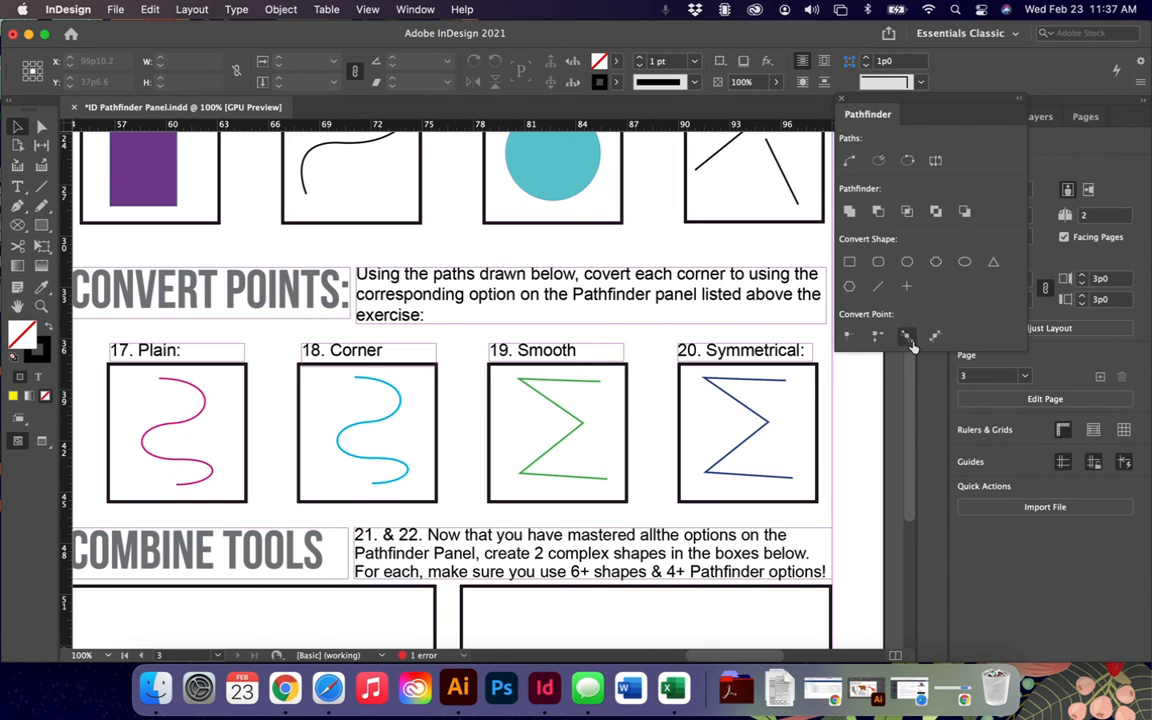
{"action": "left_click", "coordinate": [581, 430]}
{"action": "key", "text": "a"}
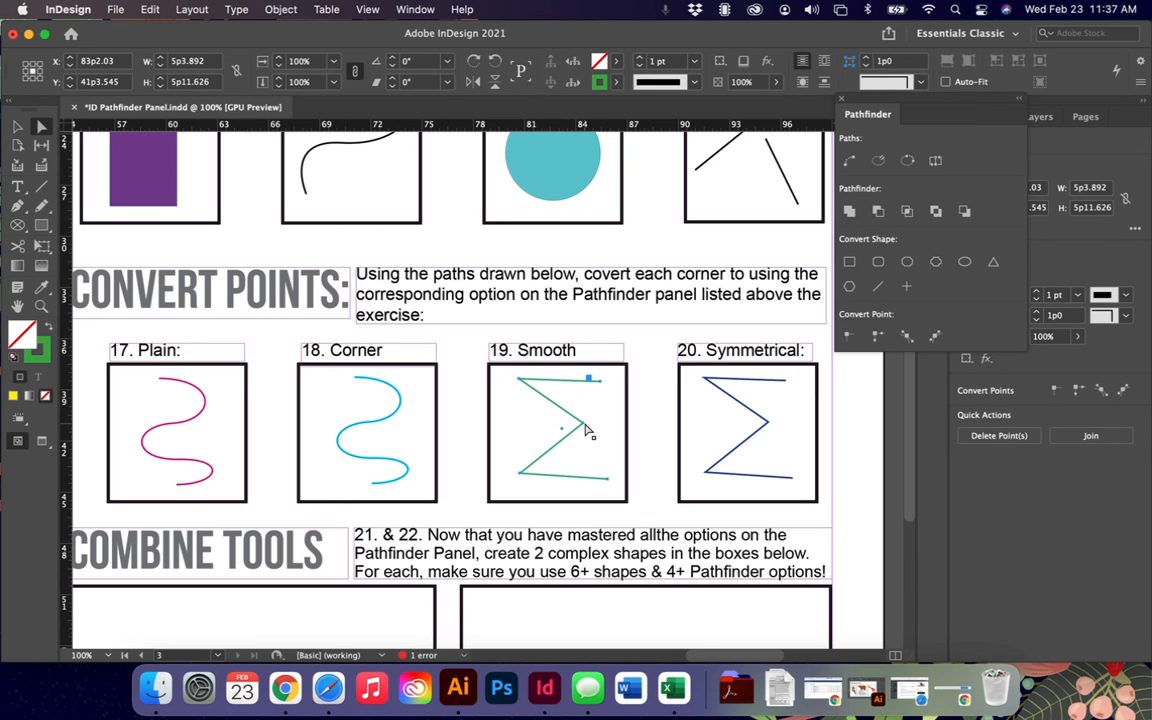
{"action": "left_click_drag", "start_coordinate": [588, 447], "coordinate": [554, 411]}
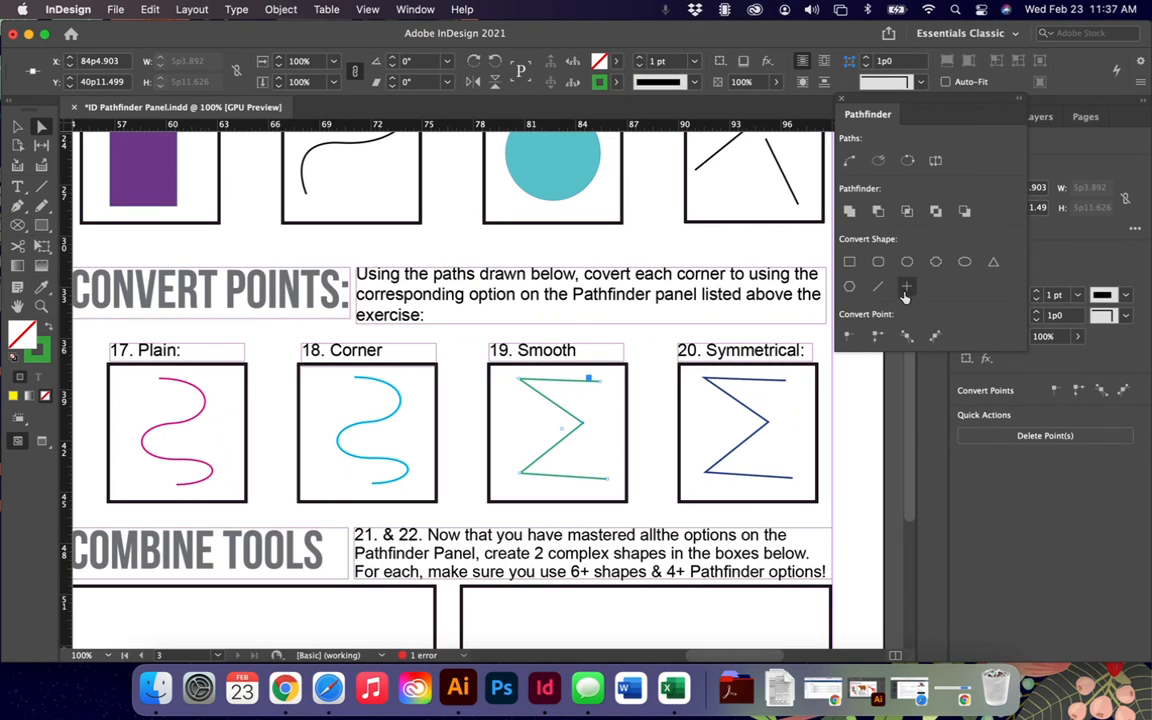
{"action": "left_click", "coordinate": [906, 338]}
{"action": "key", "text": "super+z"}
- Try converting all points of the green zigzag in box 19 to smooth and to symmetrical, undoing each conversion
{"action": "left_click_drag", "start_coordinate": [504, 377], "coordinate": [603, 487]}
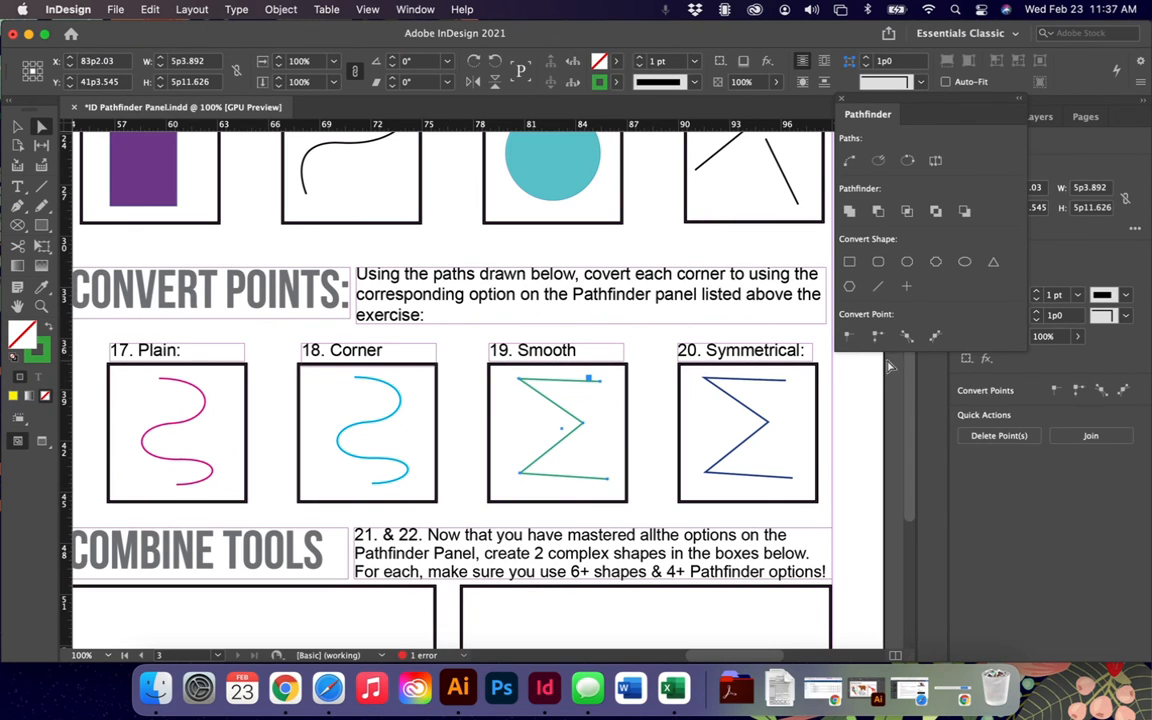
{"action": "left_click", "coordinate": [906, 337]}
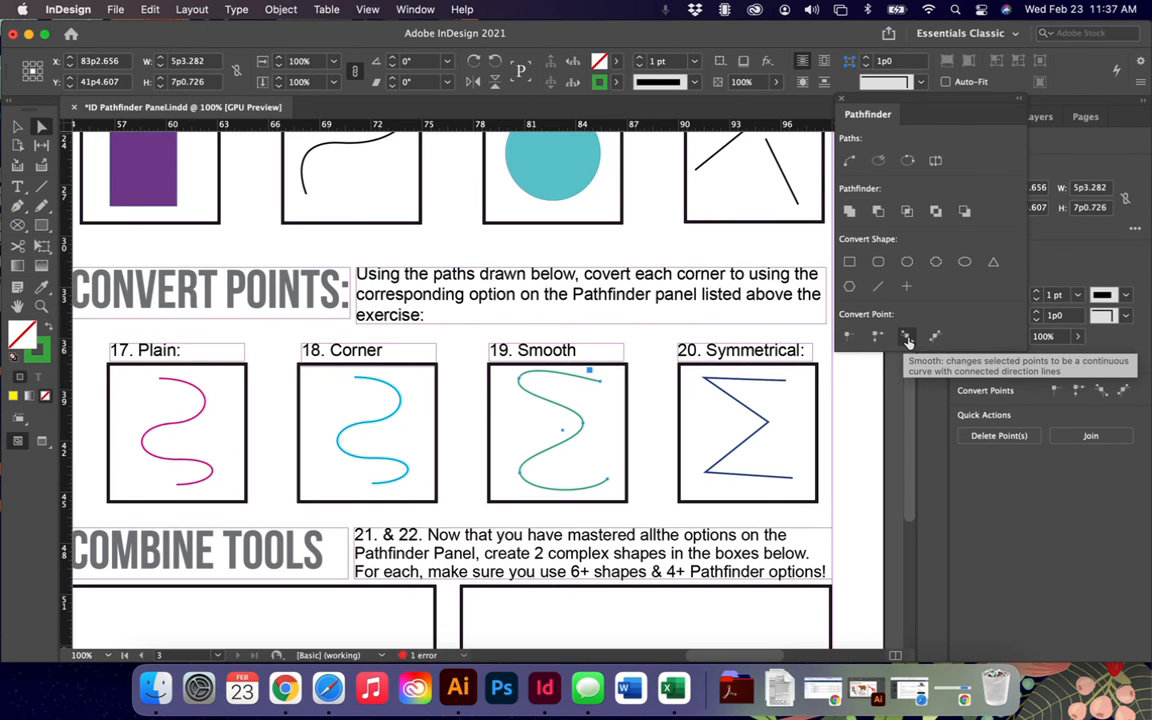
{"action": "key", "text": "cmd+z"}
{"action": "left_click", "coordinate": [934, 338]}
{"action": "key", "text": "super+z"}
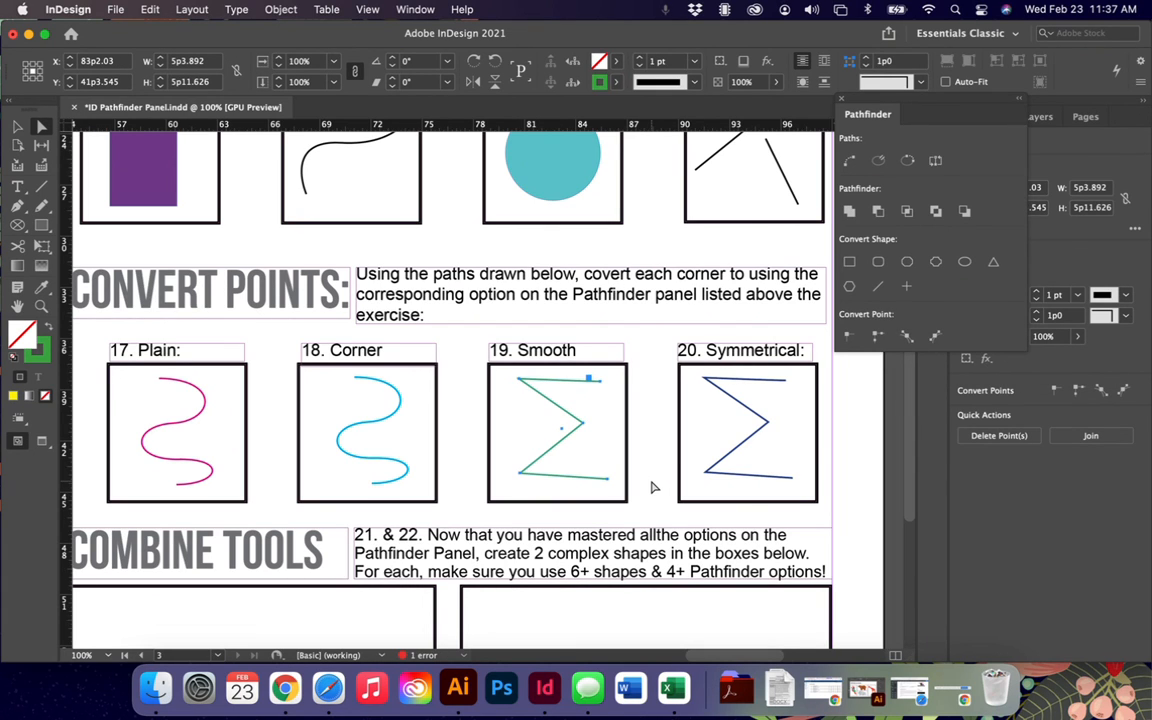
- Deselect the zigzag and examine the Combine Tools instructions with their two empty boxes, plus the complete two-page activity sheet
{"action": "key", "text": "super+0"}
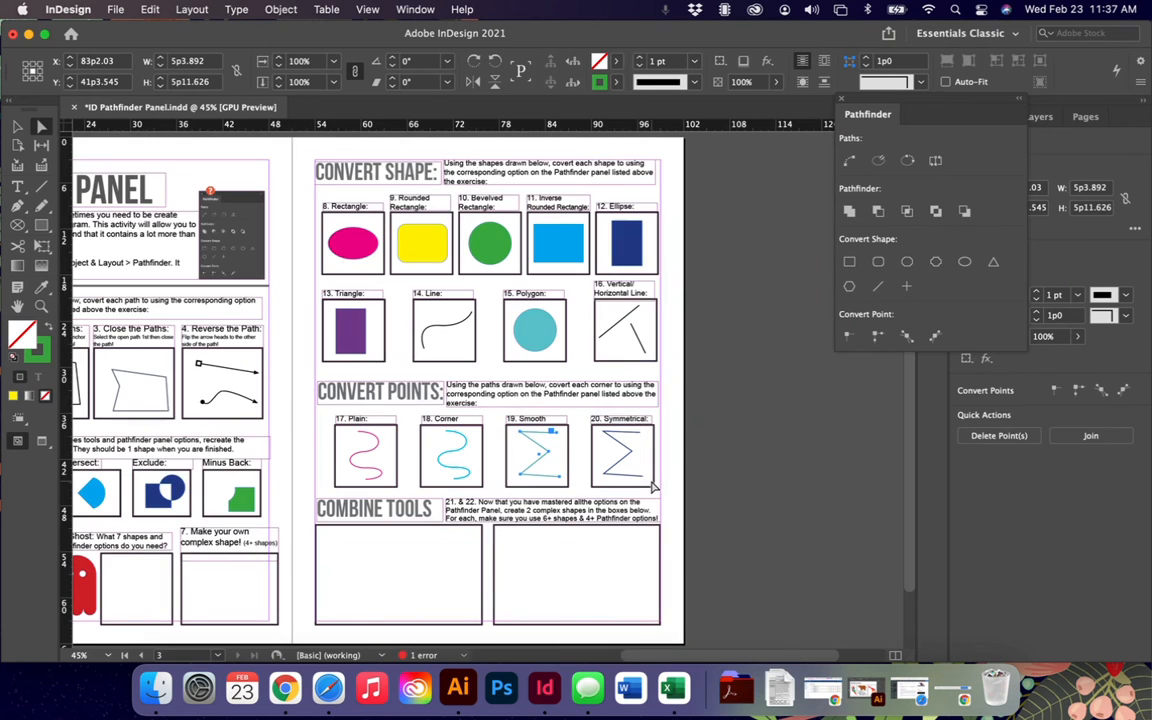
{"action": "left_click", "coordinate": [612, 570]}
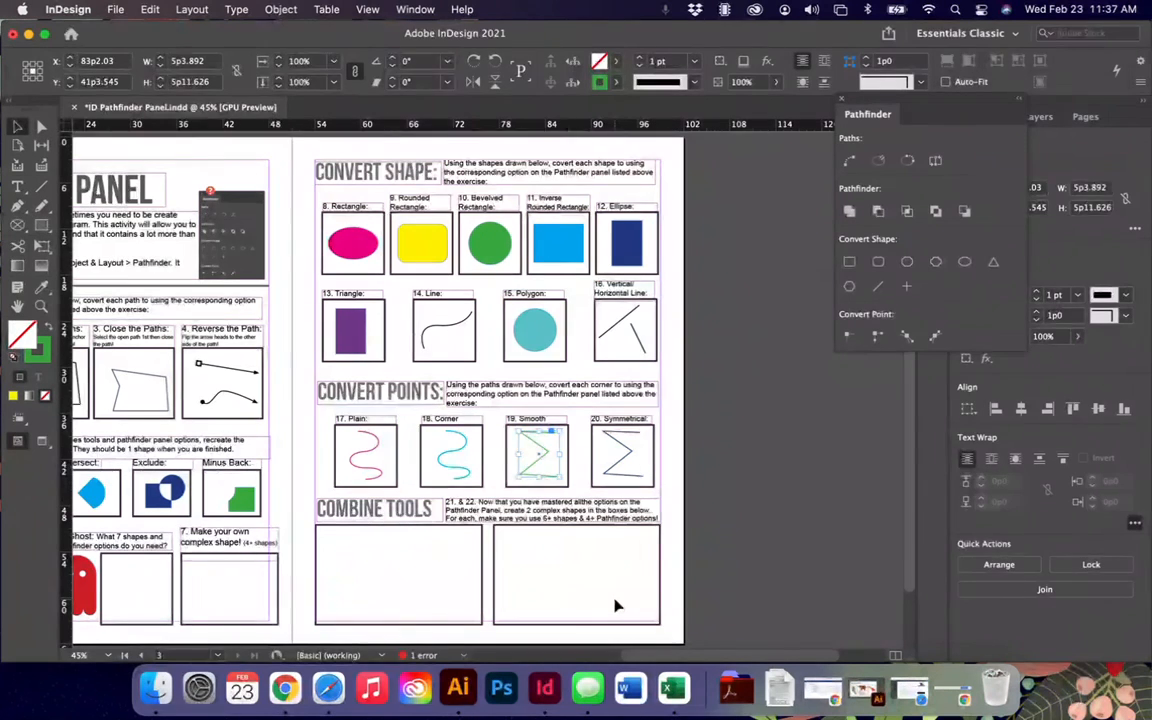
{"action": "key", "text": "super+equal"}
{"action": "key", "text": "super+equal"}
{"action": "key", "text": "super+equal"}
{"action": "scroll", "coordinate": [616, 605], "scroll_direction": "down", "scroll_amount": 3}
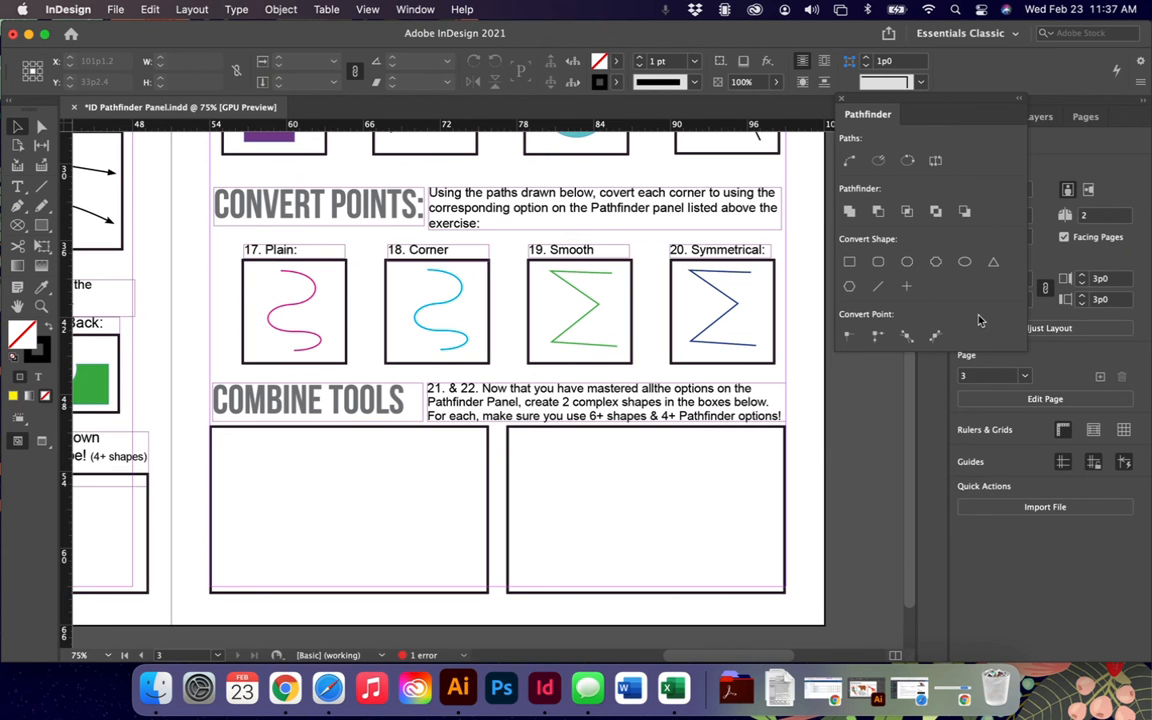
{"action": "key", "text": "super+0"}
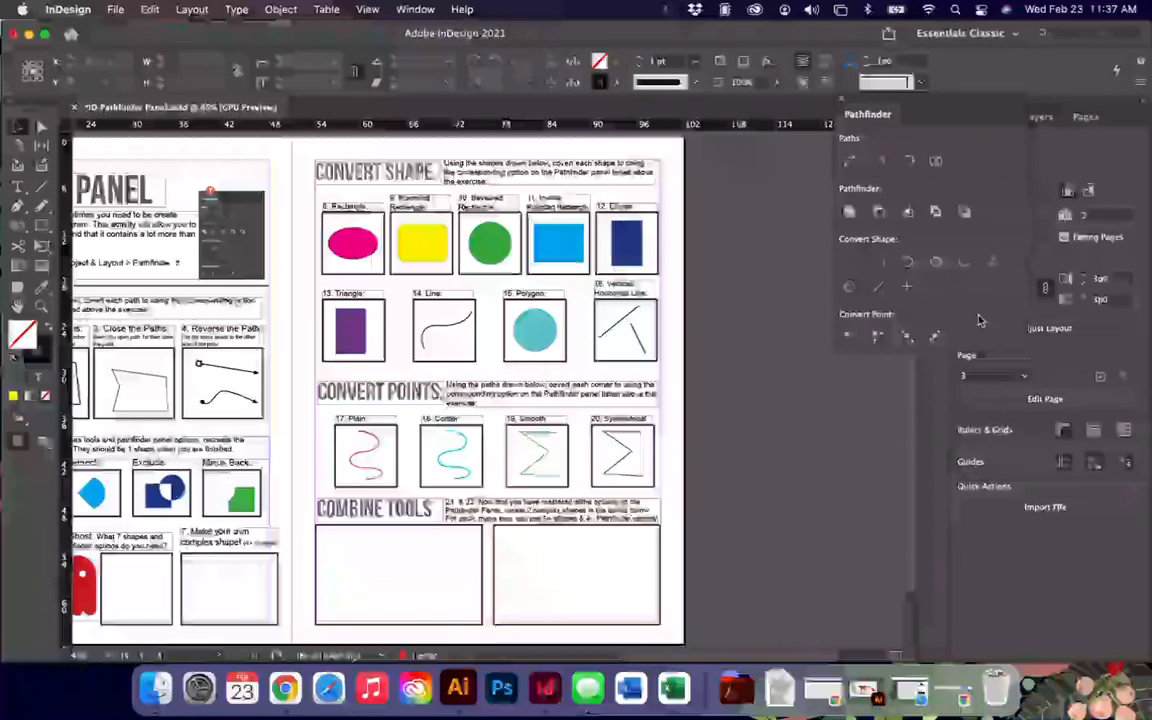
{"action": "scroll", "coordinate": [753, 275], "scroll_direction": "left", "scroll_amount": 5}
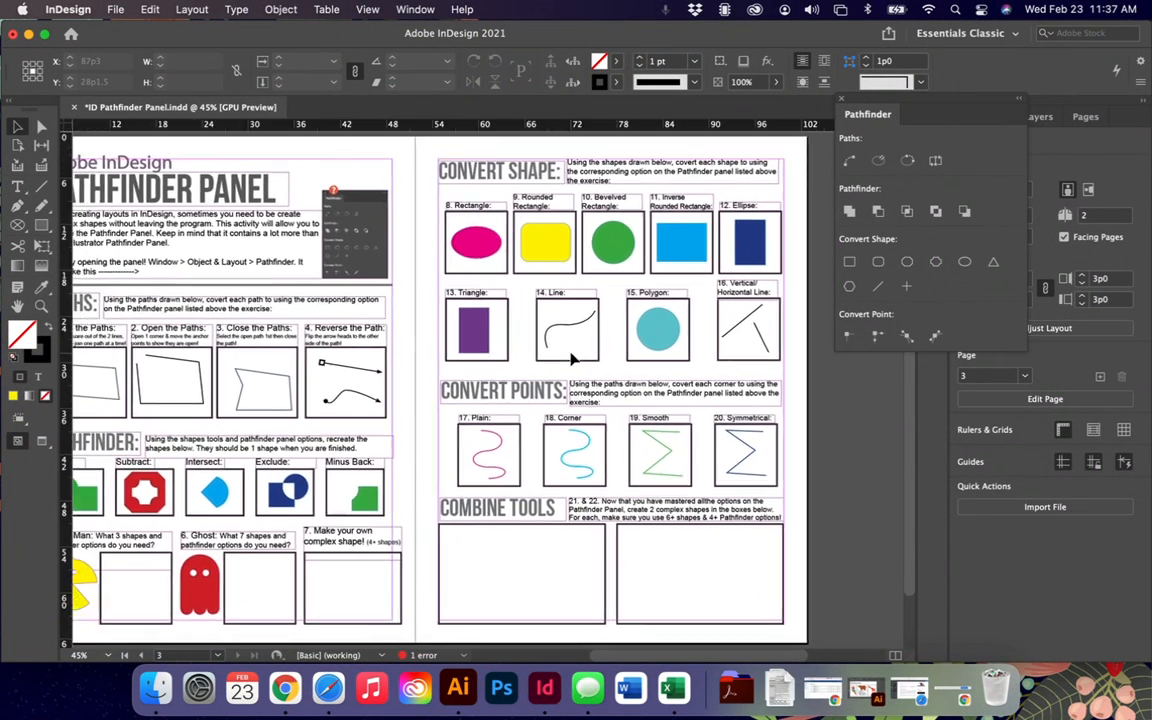
{"action": "scroll", "coordinate": [572, 358], "scroll_direction": "left", "scroll_amount": 2}
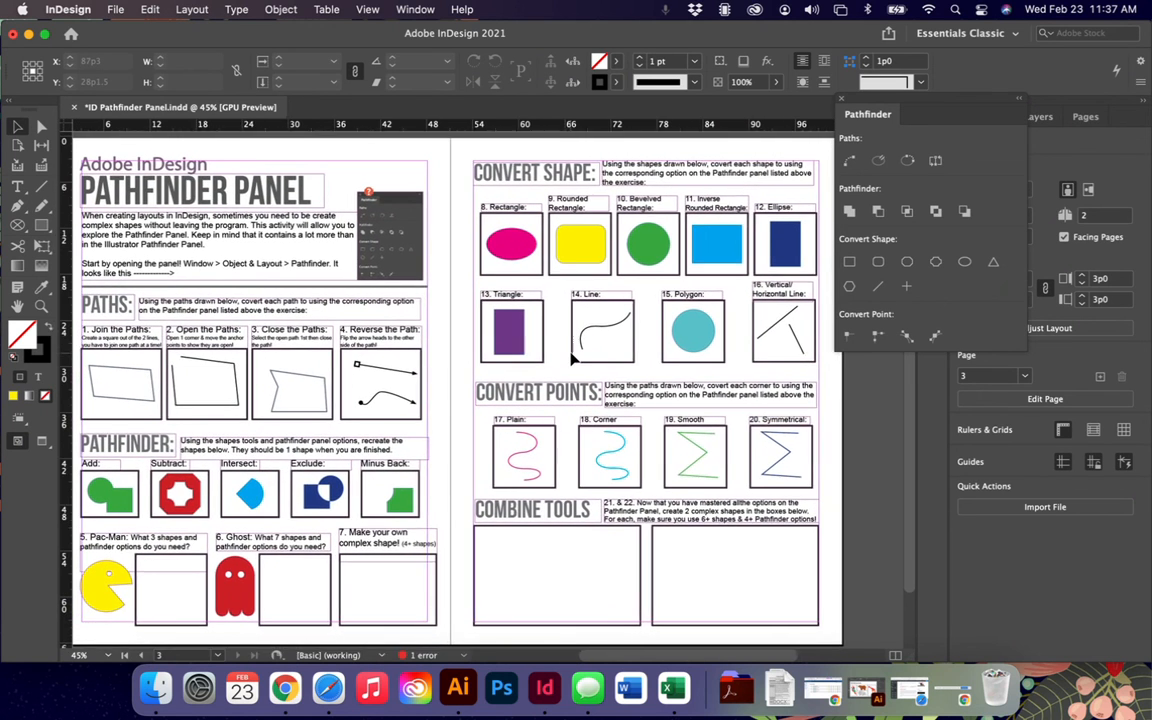